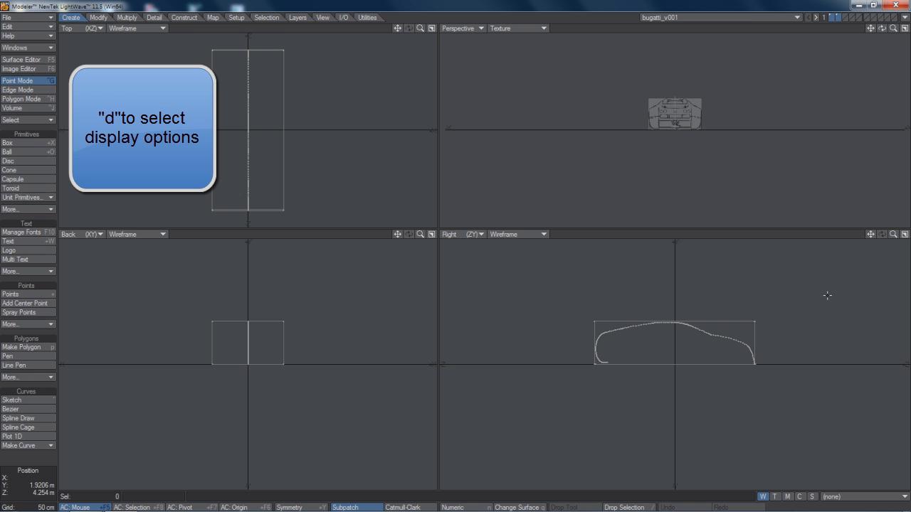
# Step: Load the bugatti.cfg backdrop preset from the Bugatti Images folder so the blueprints fill the viewports
pyautogui.press('d')
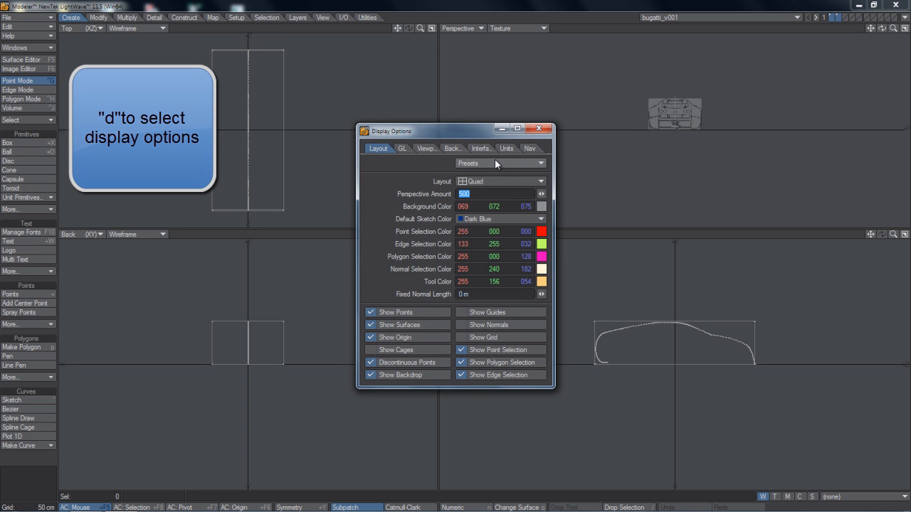
pyautogui.click(455, 146)
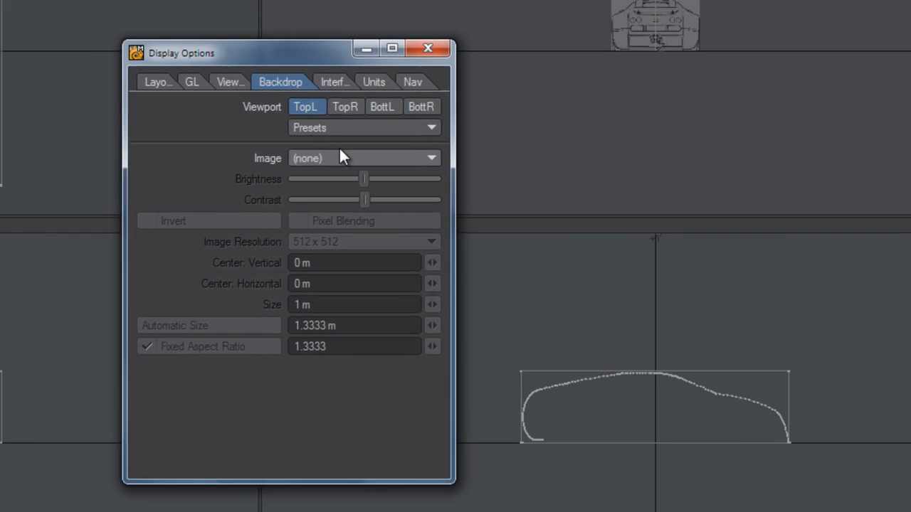
pyautogui.click(339, 128)
pyautogui.click(259, 137)
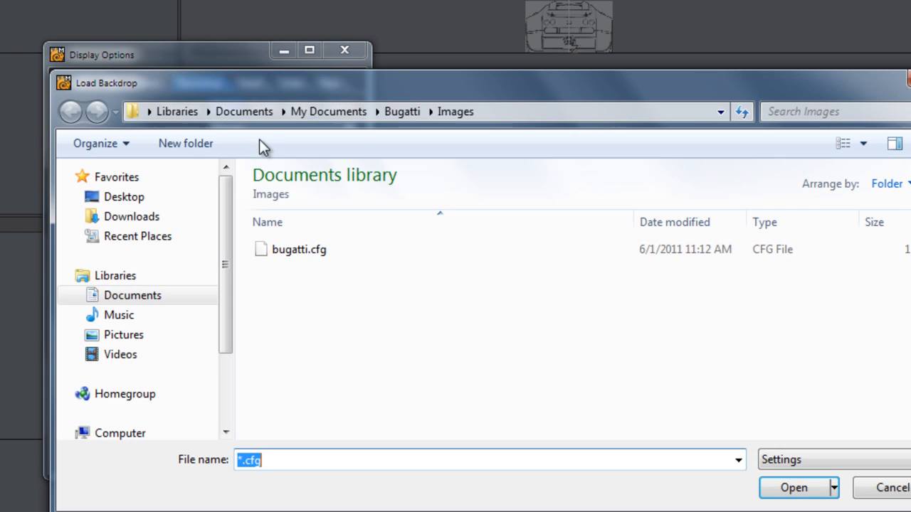
pyautogui.click(304, 252)
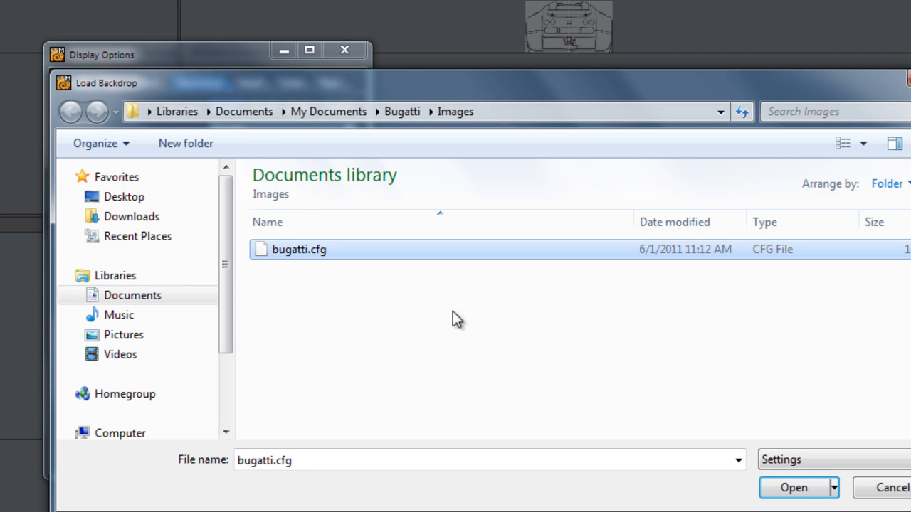
pyautogui.click(789, 491)
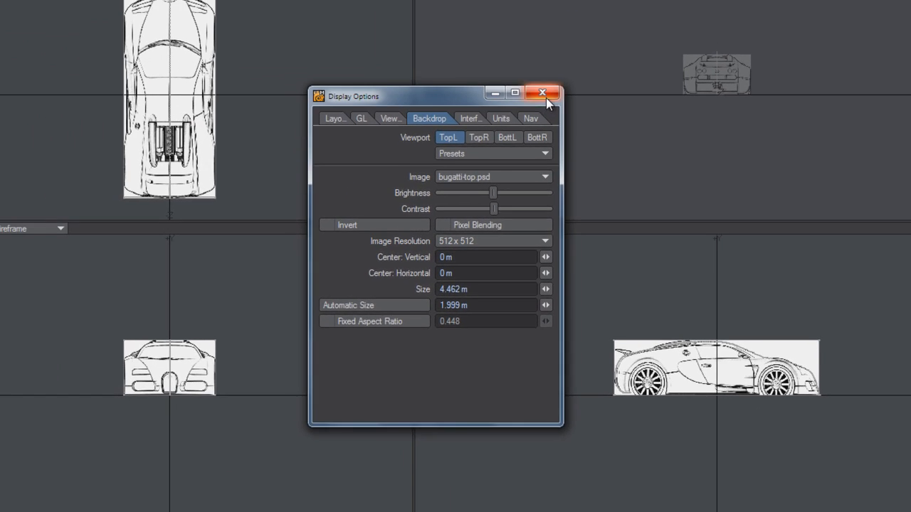
pyautogui.click(545, 96)
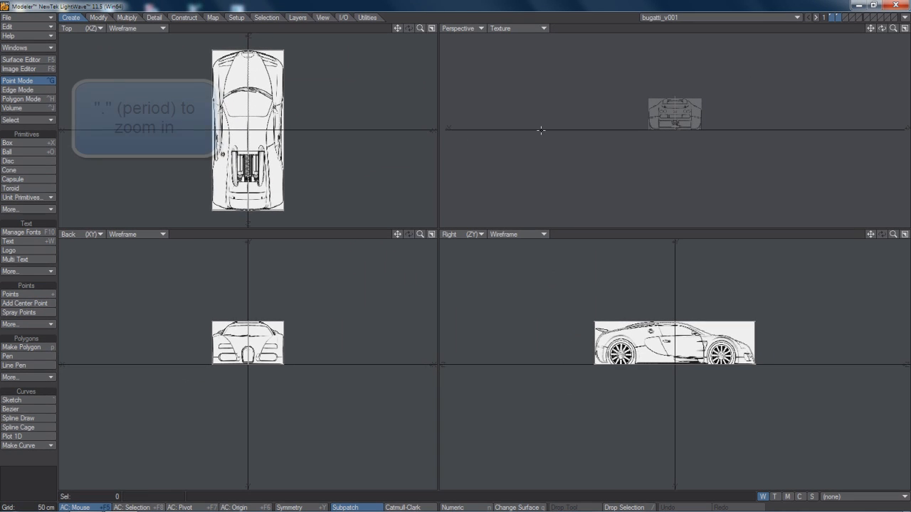
# Step: Maximize the Right (ZY) viewport and frame the front wheel of the car's side blueprint
pyautogui.press('.')
pyautogui.press('.')
pyautogui.press('.')
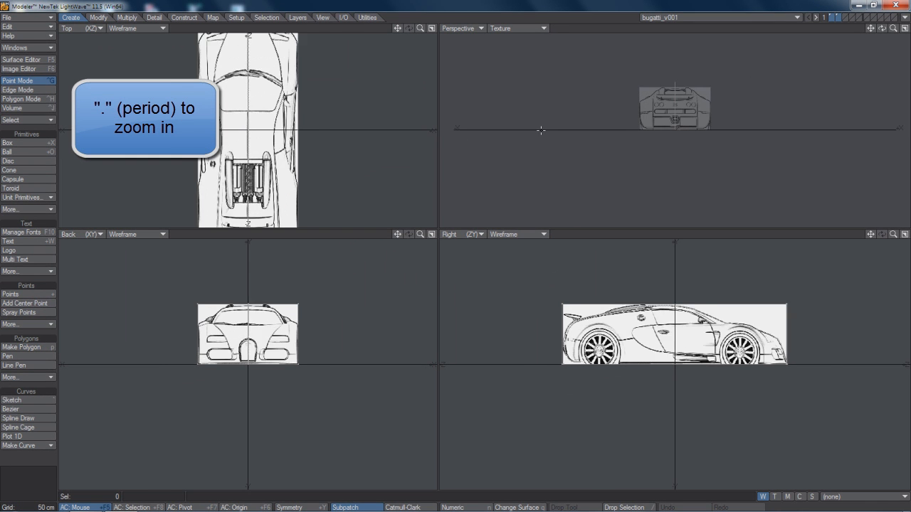
pyautogui.click(904, 235)
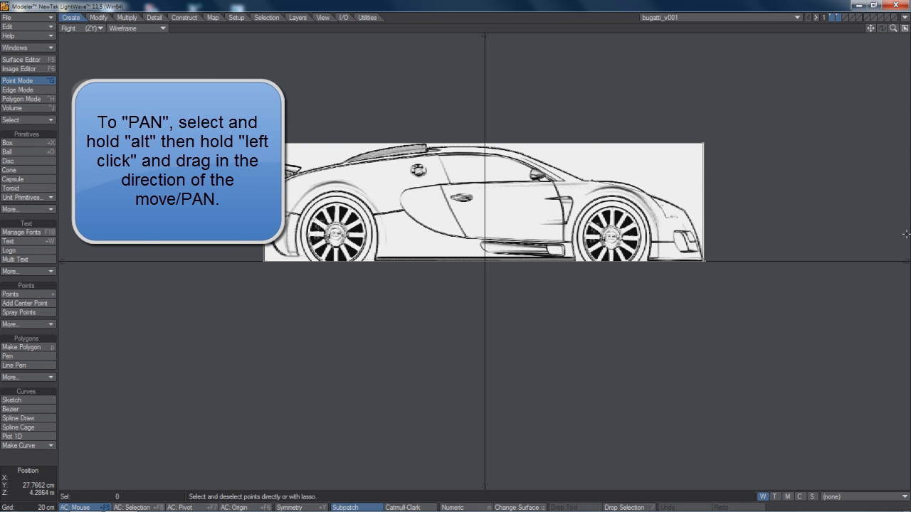
pyautogui.press('.')
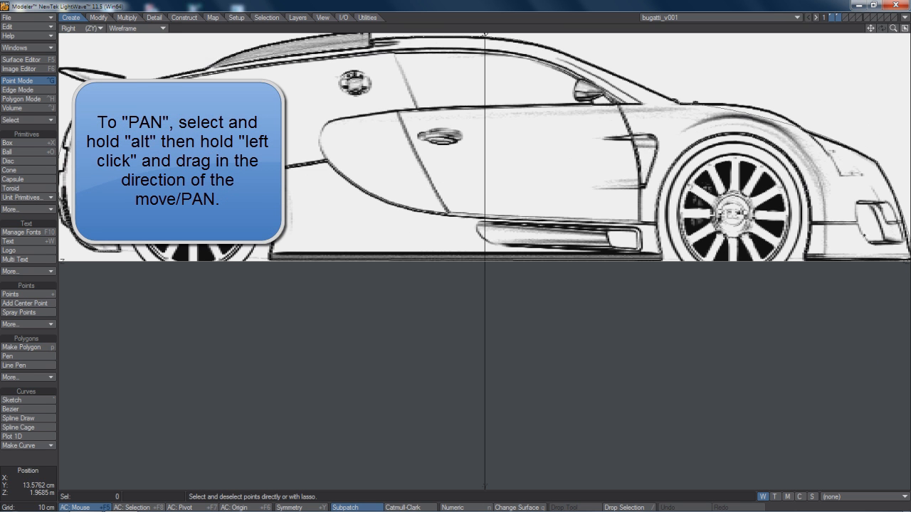
pyautogui.keyDown('alt'); pyautogui.moveTo(795, 293); pyautogui.dragTo(555, 384); pyautogui.keyUp('alt')
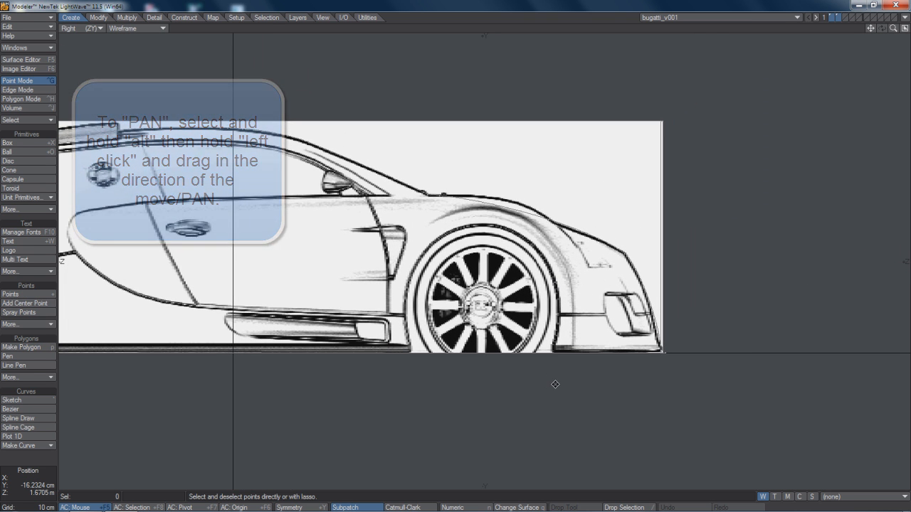
pyautogui.press('.')
pyautogui.press('.')
pyautogui.press('.')
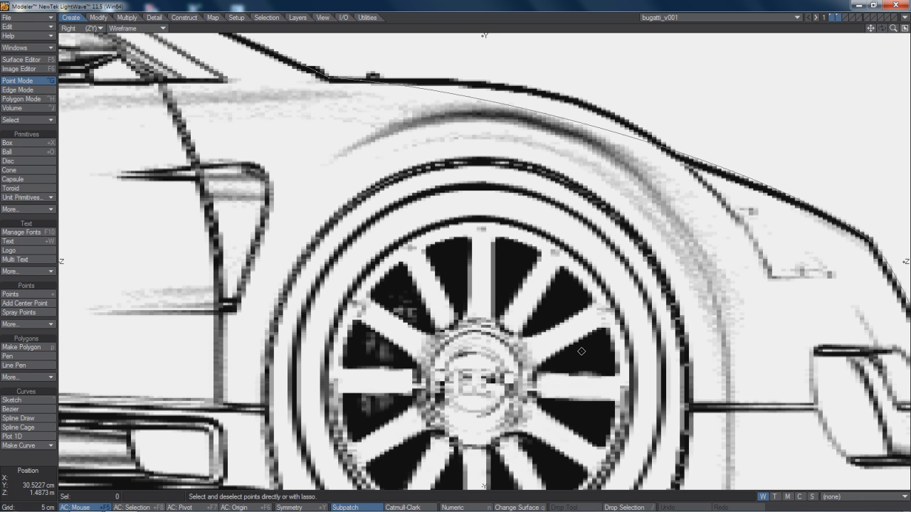
pyautogui.keyDown('alt'); pyautogui.moveTo(581, 346); pyautogui.dragTo(584, 312); pyautogui.keyUp('alt')
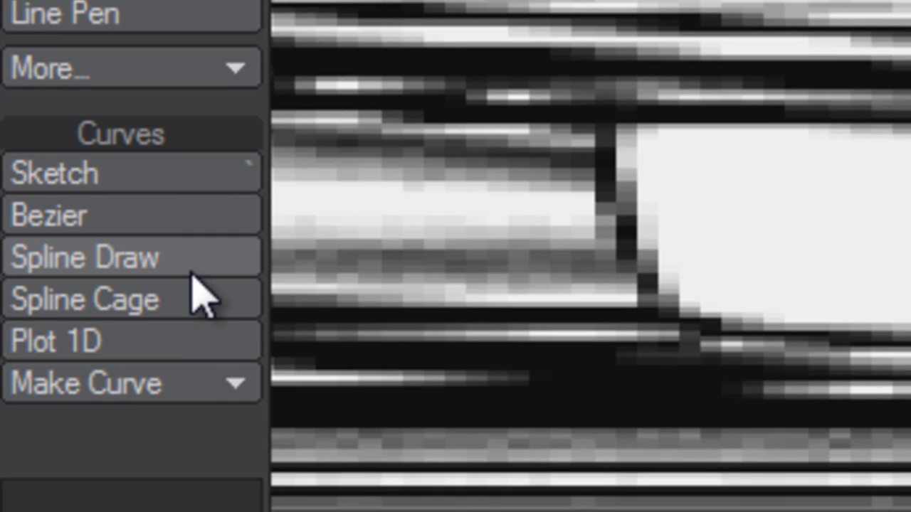
# Step: Trace the front wheel arch with a ten-point Spline Draw curve, from its front lower end over the top to its rear lower end
pyautogui.click(185, 261)
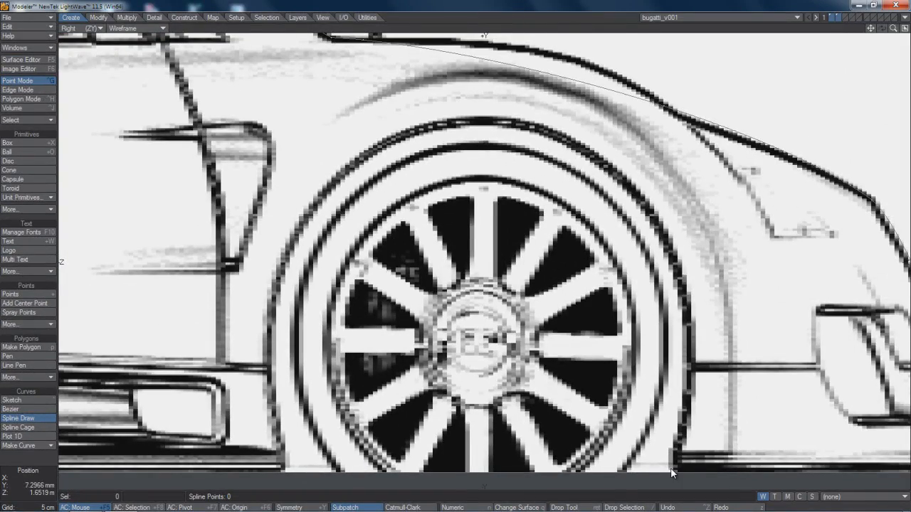
pyautogui.click(691, 370)
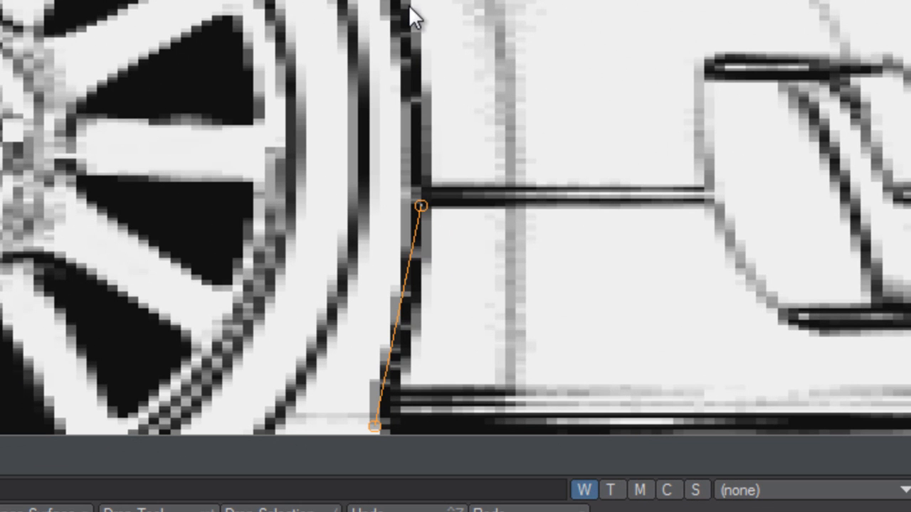
pyautogui.click(406, 3)
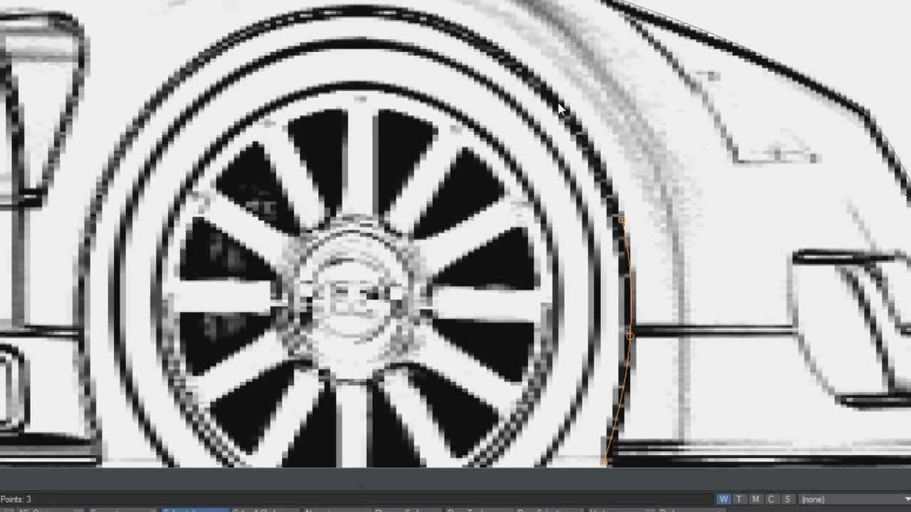
pyautogui.click(581, 129)
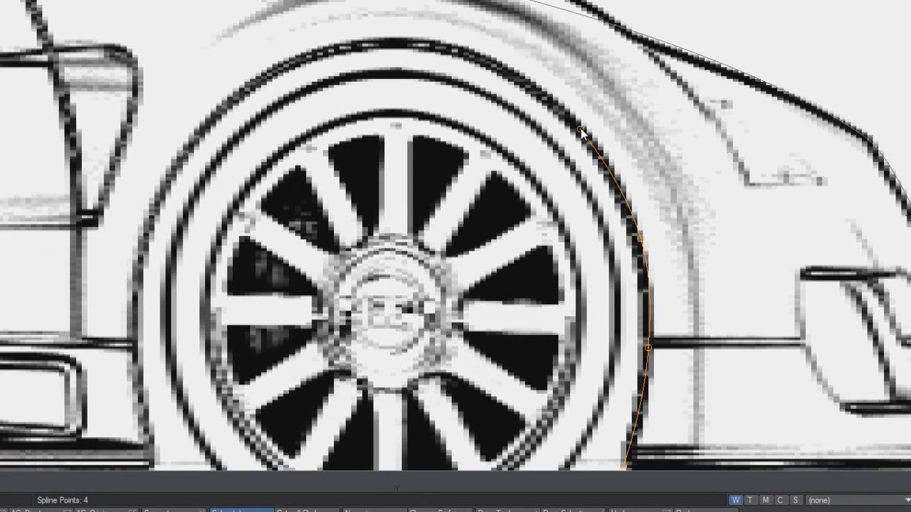
pyautogui.click(453, 57)
pyautogui.click(348, 50)
pyautogui.click(223, 114)
pyautogui.click(150, 222)
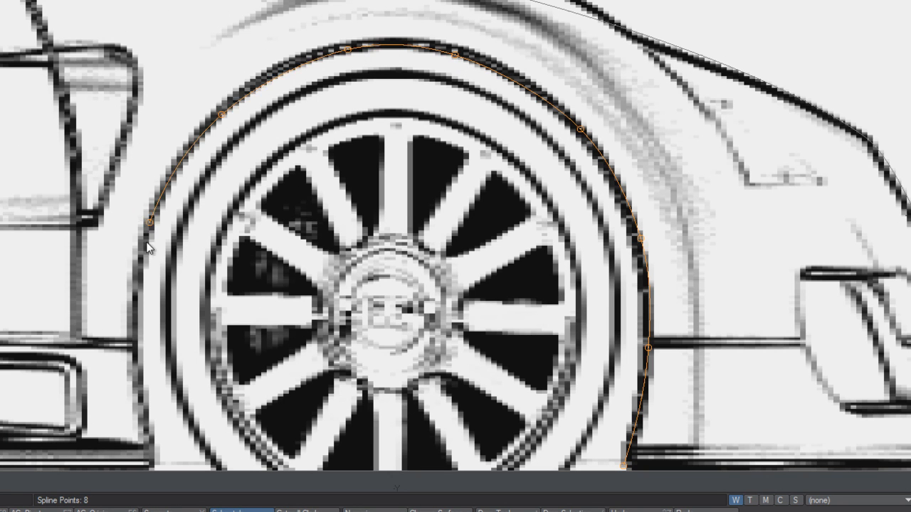
pyautogui.click(137, 333)
pyautogui.click(158, 460)
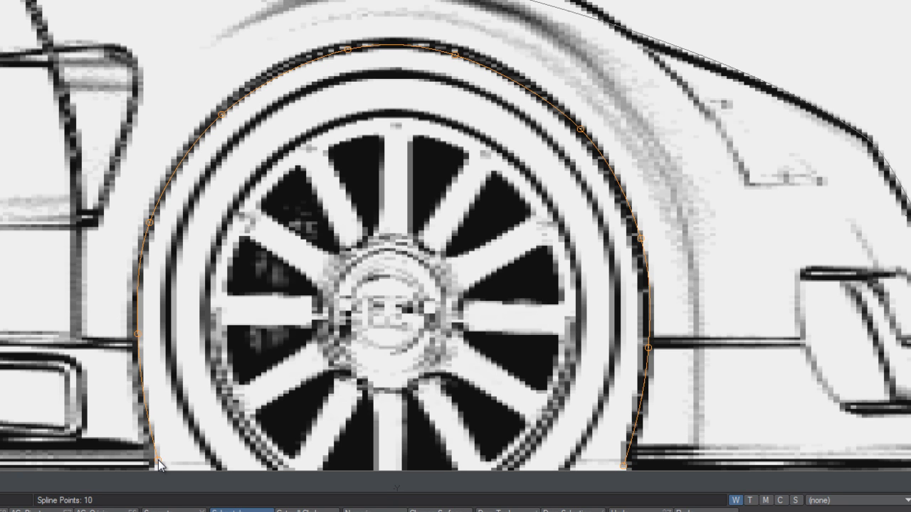
# Step: Nudge the spline's control points onto the wheel arch outline all the way around and accept the spline
pyautogui.moveTo(138, 335); pyautogui.dragTo(140, 336)
pyautogui.moveTo(151, 221); pyautogui.dragTo(154, 221)
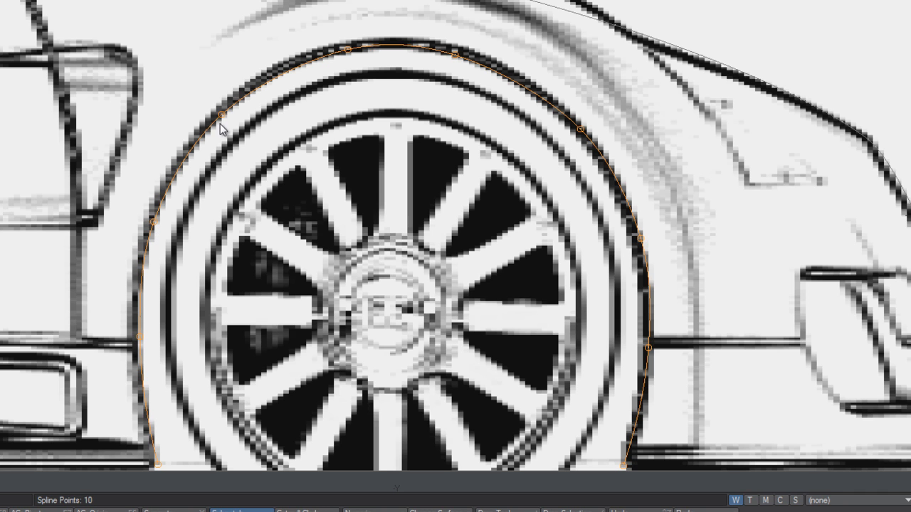
pyautogui.moveTo(221, 115); pyautogui.dragTo(224, 115)
pyautogui.moveTo(348, 50); pyautogui.dragTo(323, 58)
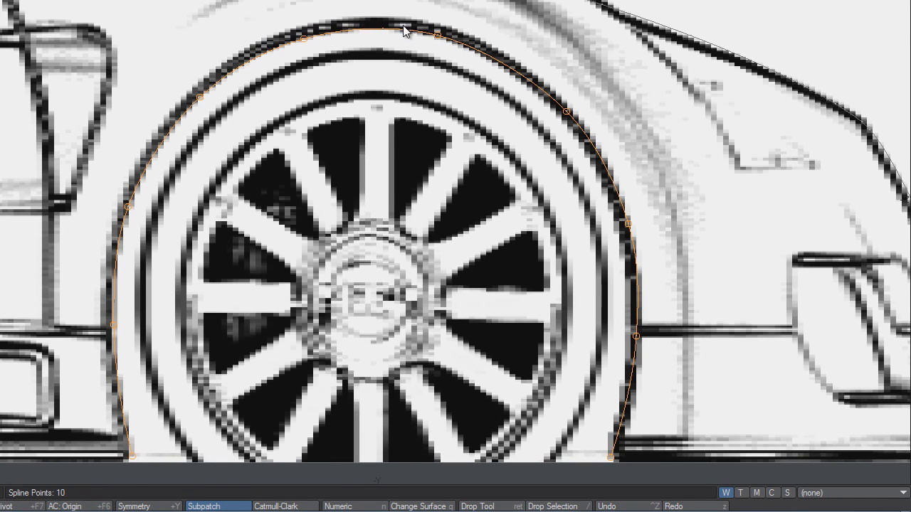
pyautogui.moveTo(437, 34); pyautogui.dragTo(437, 33)
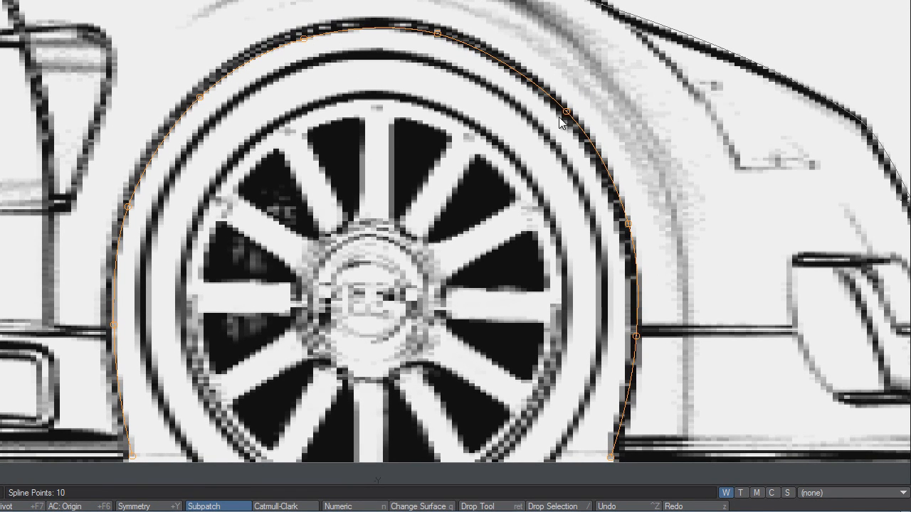
pyautogui.moveTo(567, 113); pyautogui.dragTo(562, 117)
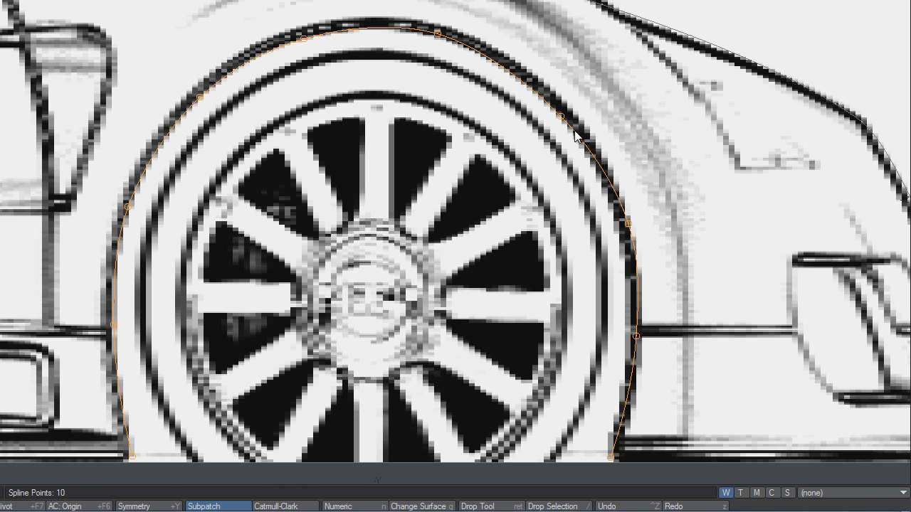
pyautogui.moveTo(628, 224); pyautogui.dragTo(620, 225)
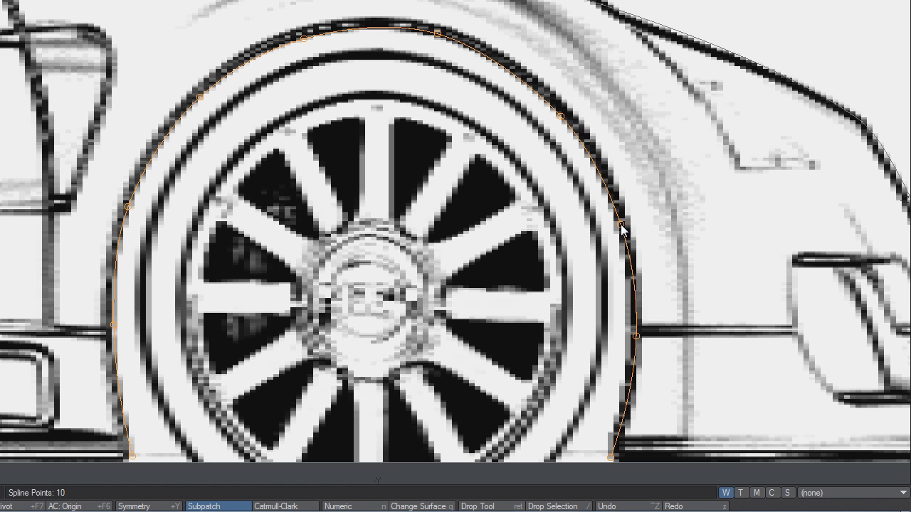
pyautogui.moveTo(637, 335); pyautogui.dragTo(630, 335)
pyautogui.click(608, 458)
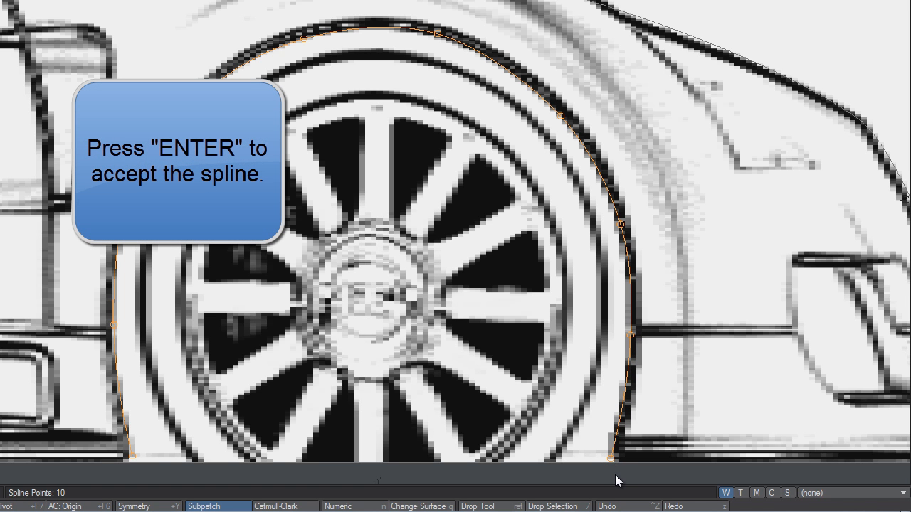
pyautogui.press('Return')
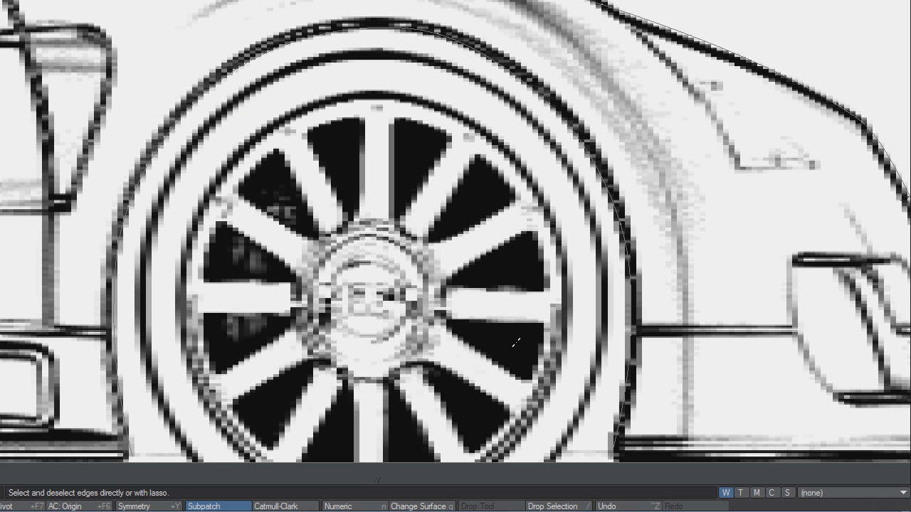
# Step: Select the wheel arch spline as a polygon and lower the bugatti-side.psd backdrop's contrast and brightness to their minimum
pyautogui.press('space')
pyautogui.click(629, 373)
pyautogui.press('d')
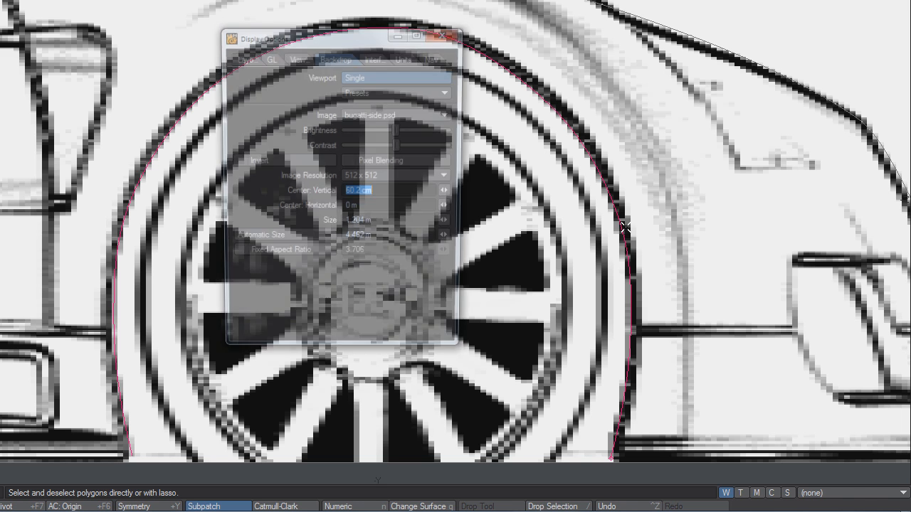
pyautogui.click(401, 145)
pyautogui.moveTo(352, 143); pyautogui.dragTo(338, 143)
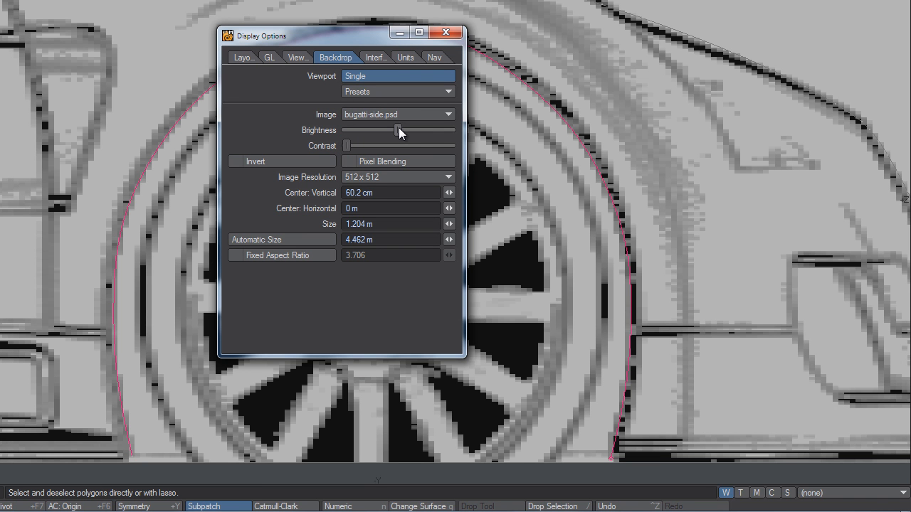
pyautogui.moveTo(378, 128); pyautogui.dragTo(330, 126)
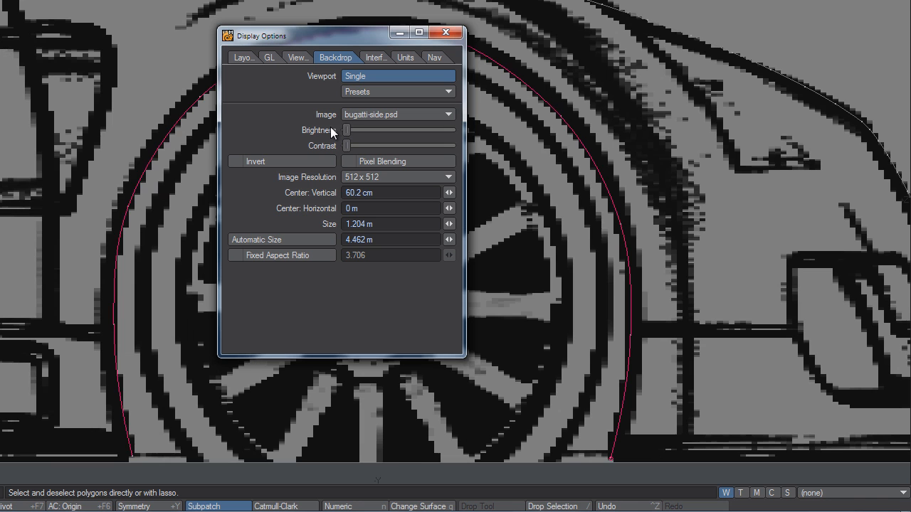
pyautogui.click(445, 33)
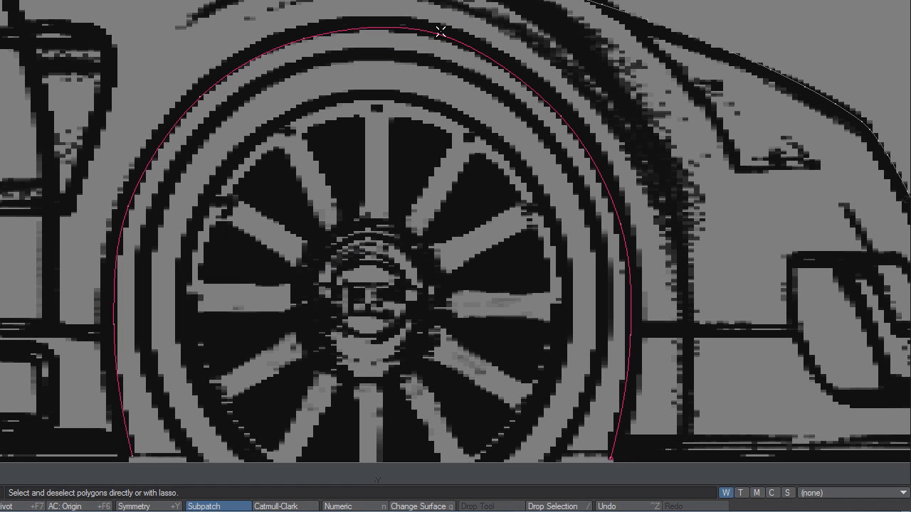
# Step: Move individual points of the selected wheel arch spline to smooth its top and sides and lower both ends to the blueprint's base
pyautogui.press('t')
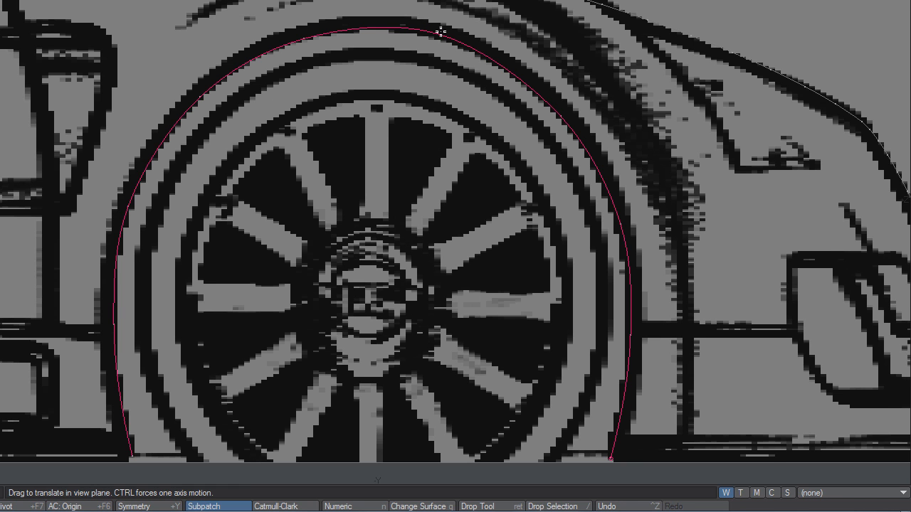
pyautogui.moveTo(341, 184); pyautogui.dragTo(345, 190)
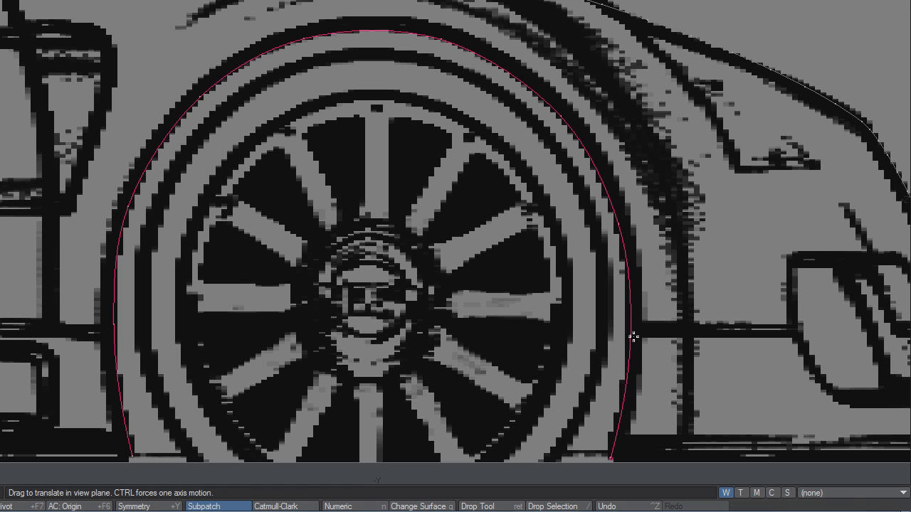
pyautogui.moveTo(615, 457); pyautogui.dragTo(604, 463)
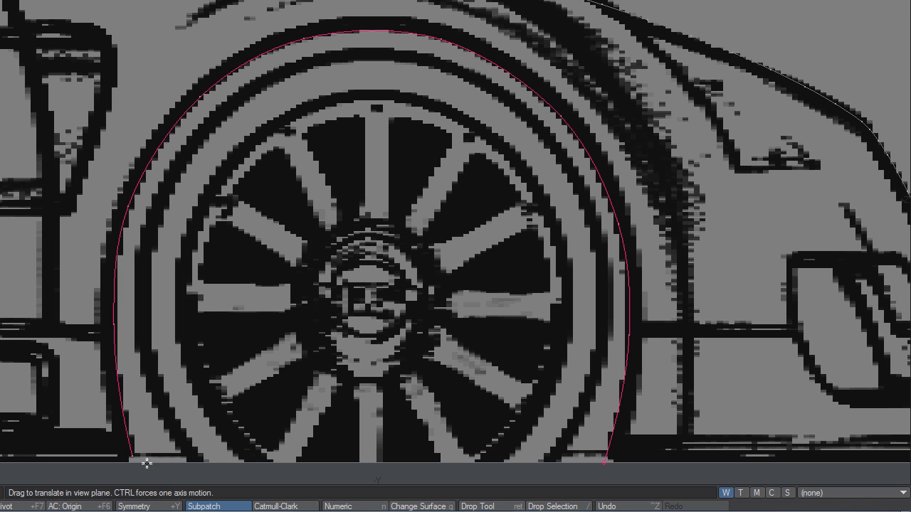
pyautogui.moveTo(133, 453); pyautogui.dragTo(139, 463)
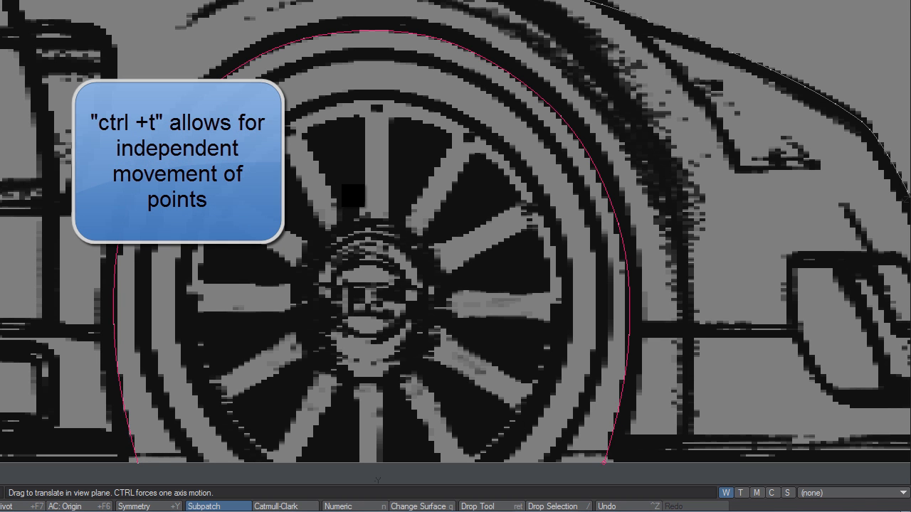
pyautogui.moveTo(114, 323); pyautogui.dragTo(115, 321)
pyautogui.moveTo(125, 213); pyautogui.dragTo(129, 213)
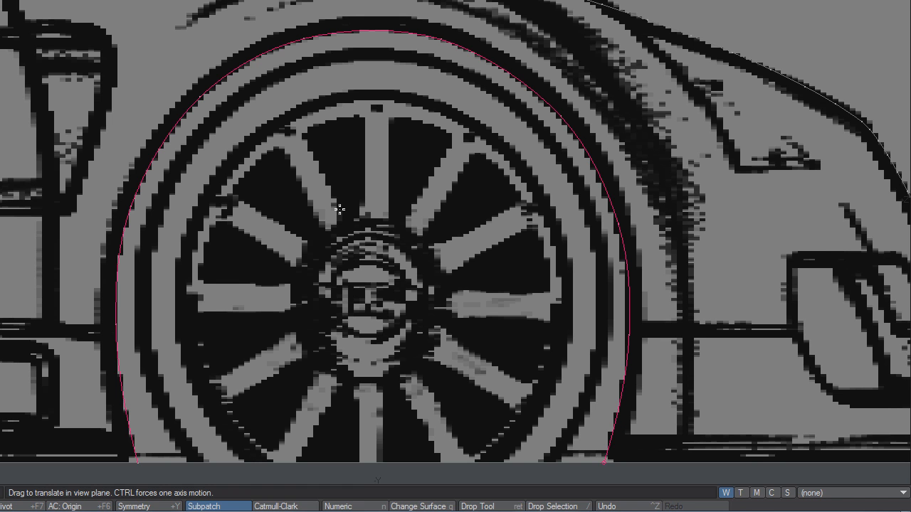
# Step: Stretch the wheel arch spline slightly larger around the wheel hub and paste back a copy at the original size
pyautogui.press('h')
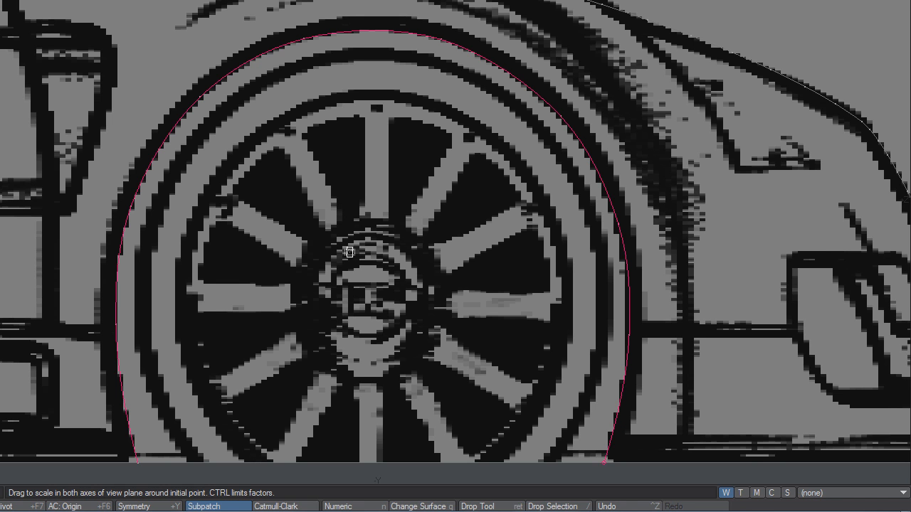
pyautogui.moveTo(371, 295); pyautogui.dragTo(342, 184)
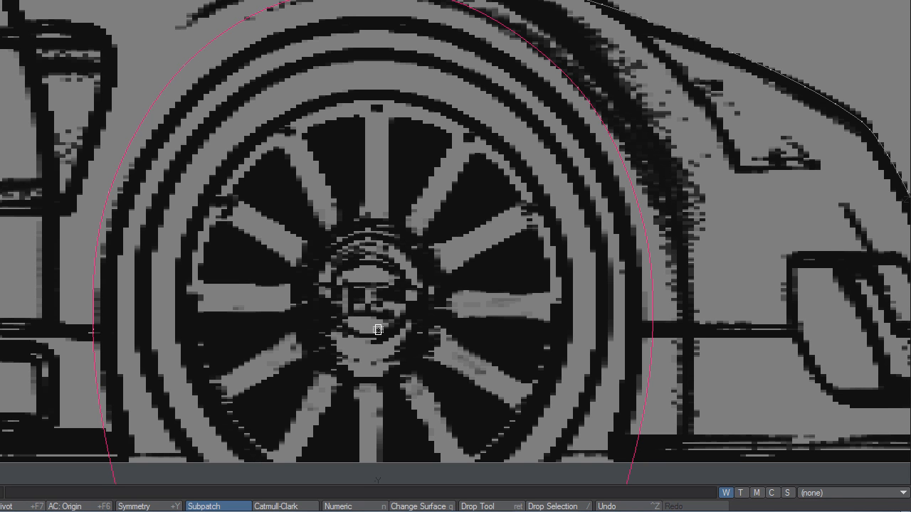
pyautogui.hotkey('ctrl', 'z')
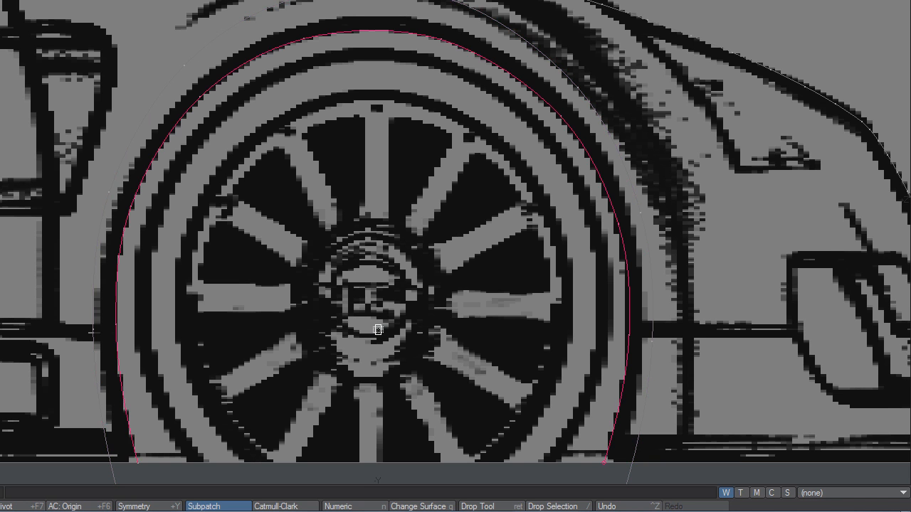
pyautogui.press('Return')
# Step: Select only the enlarged outer spline and move its rear side point slightly rearward and its front lower end forward toward the fender line
pyautogui.press('space')
pyautogui.press('space')
pyautogui.press('space')
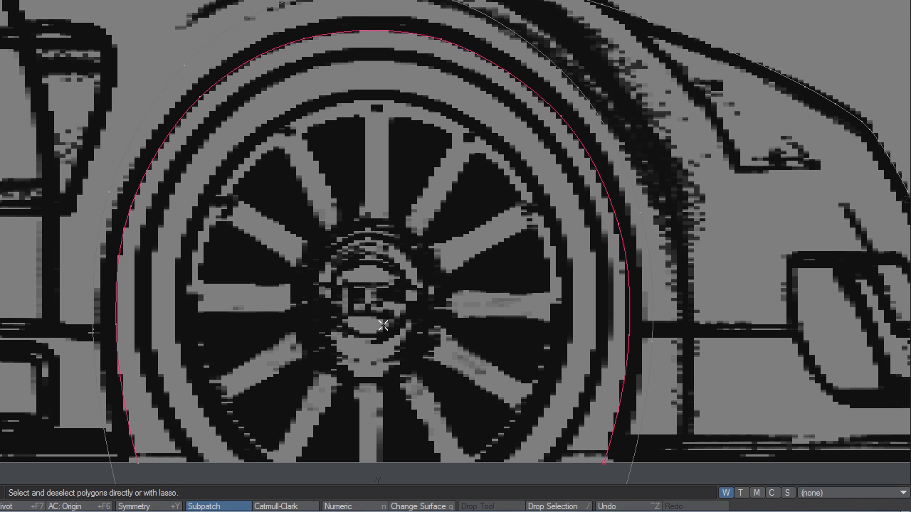
pyautogui.press('/')
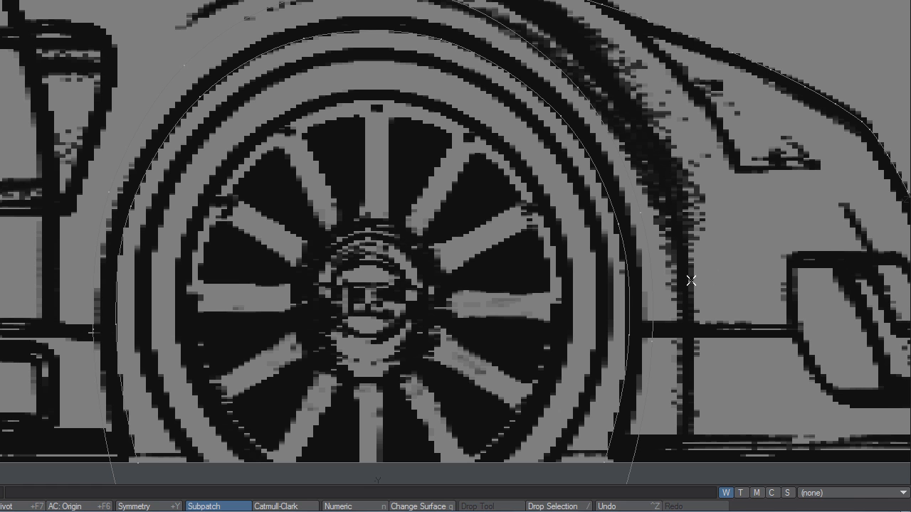
pyautogui.click(650, 328)
pyautogui.click(629, 313)
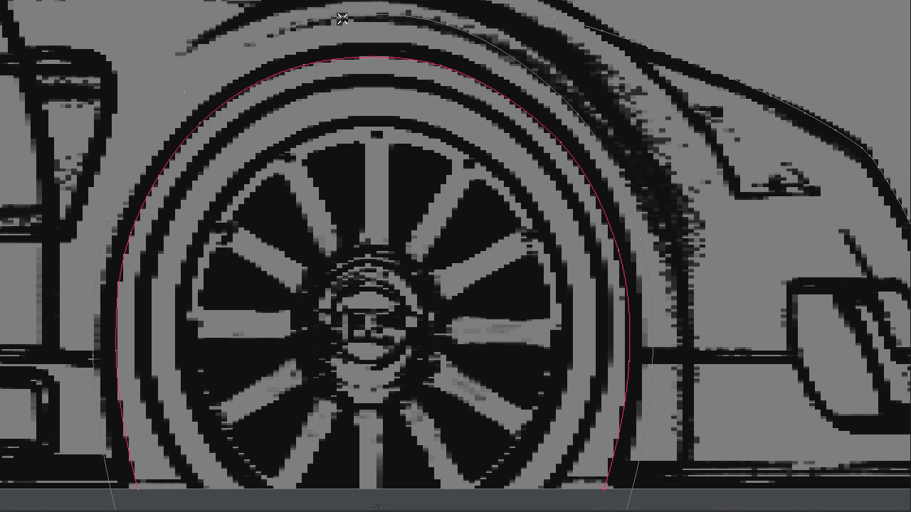
pyautogui.press('/')
pyautogui.click(384, 41)
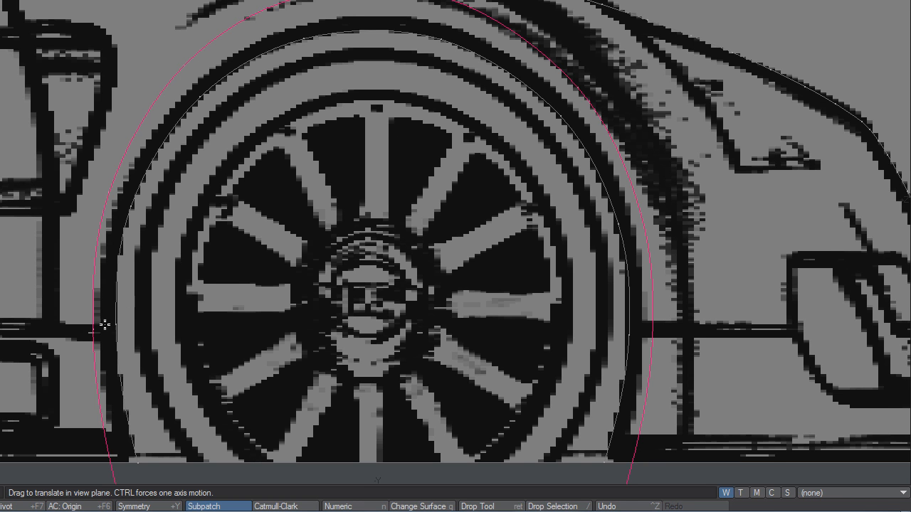
pyautogui.moveTo(95, 330); pyautogui.dragTo(91, 331)
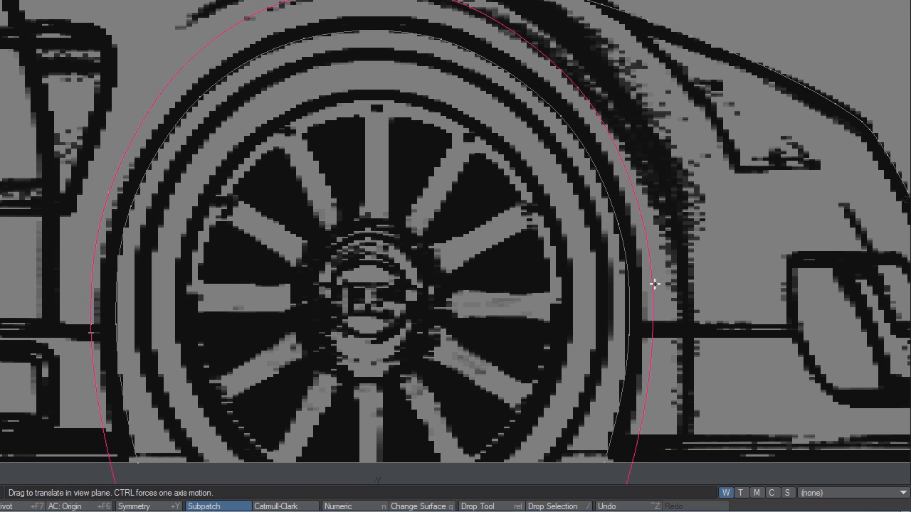
pyautogui.keyDown('alt'); pyautogui.moveTo(633, 339); pyautogui.dragTo(622, 271); pyautogui.keyUp('alt')
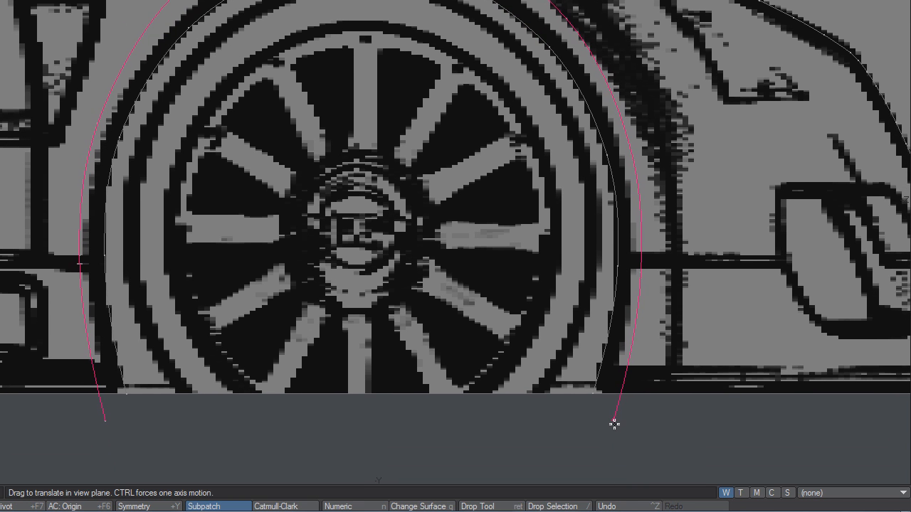
pyautogui.moveTo(624, 429); pyautogui.dragTo(680, 402)
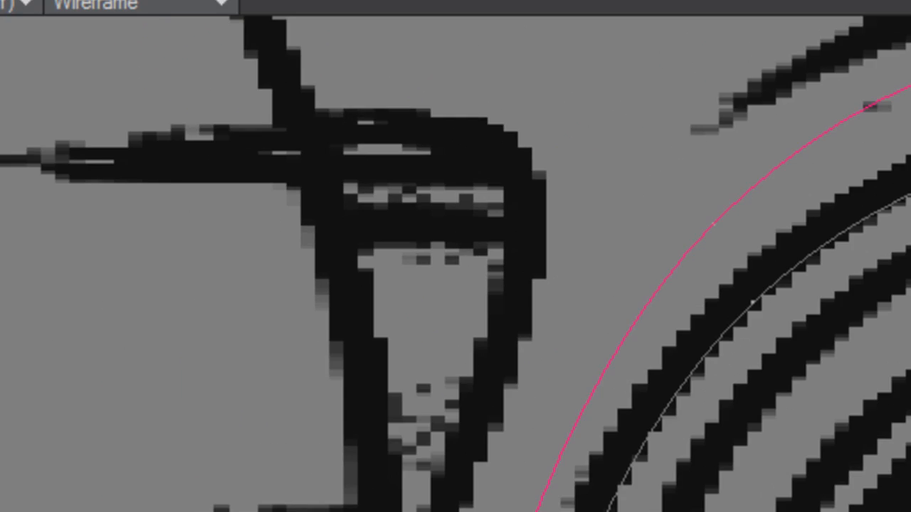
# Step: Add a point on the outer spline's front side with Add Points and pull that side forward onto the fender line
pyautogui.click(454, 109)
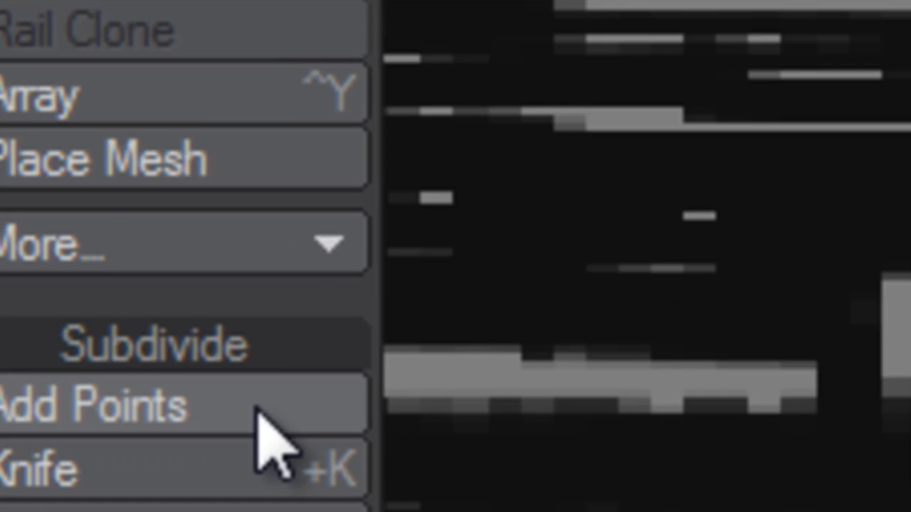
pyautogui.click(258, 408)
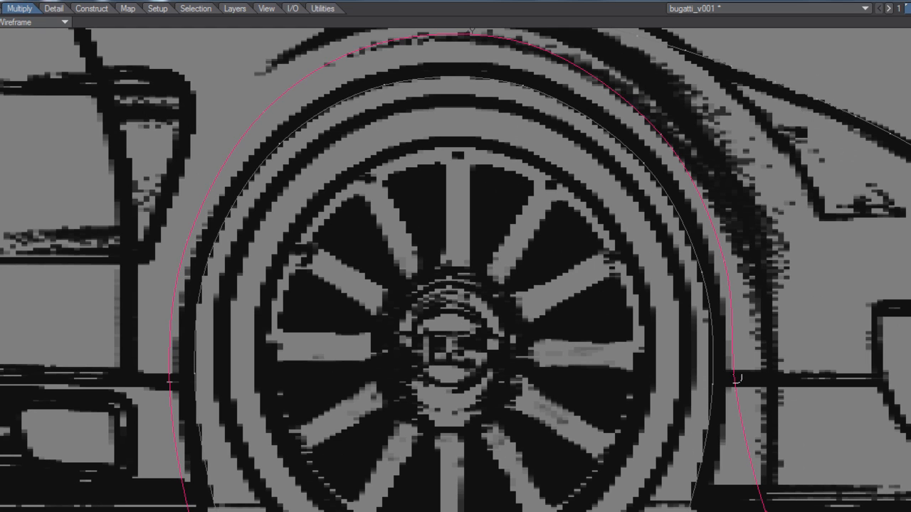
pyautogui.click(737, 379)
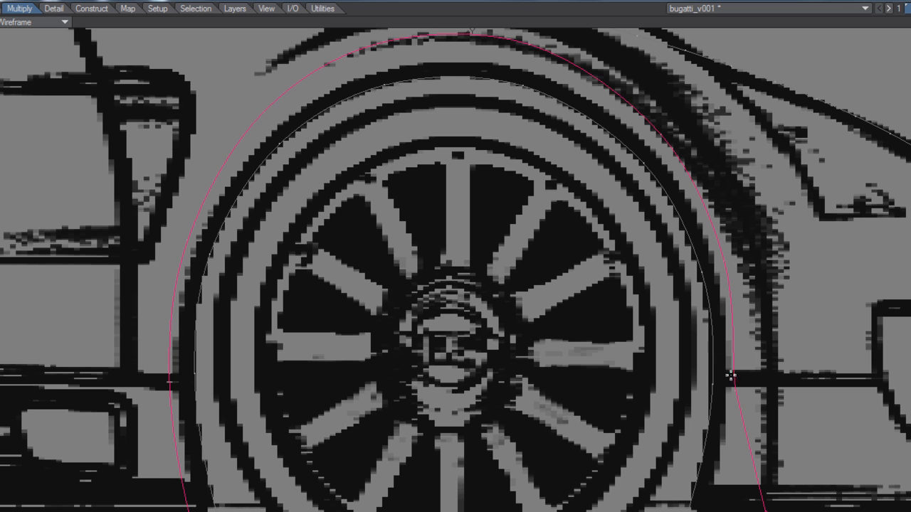
pyautogui.moveTo(735, 376); pyautogui.dragTo(766, 390)
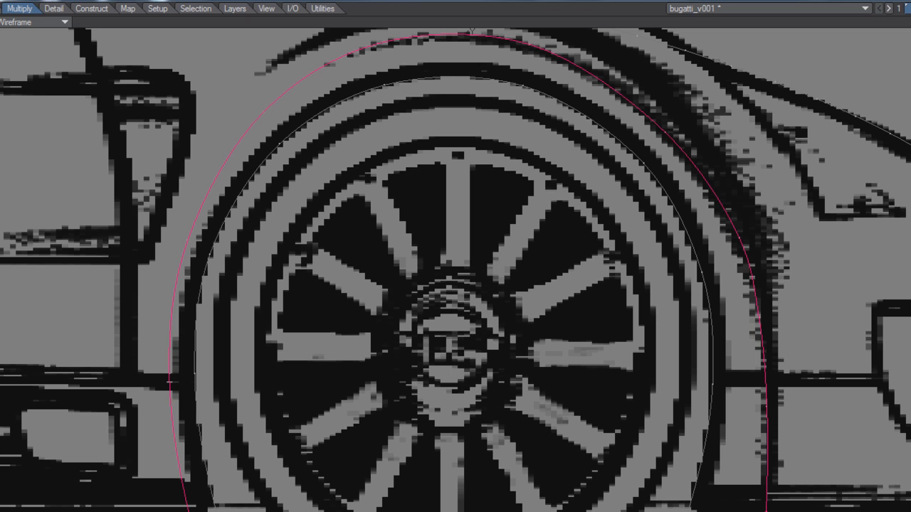
# Step: Move the outer spline's rear lower end rearward, adding points above it and pulling the lower rear side outward
pyautogui.moveTo(189, 511); pyautogui.dragTo(118, 502)
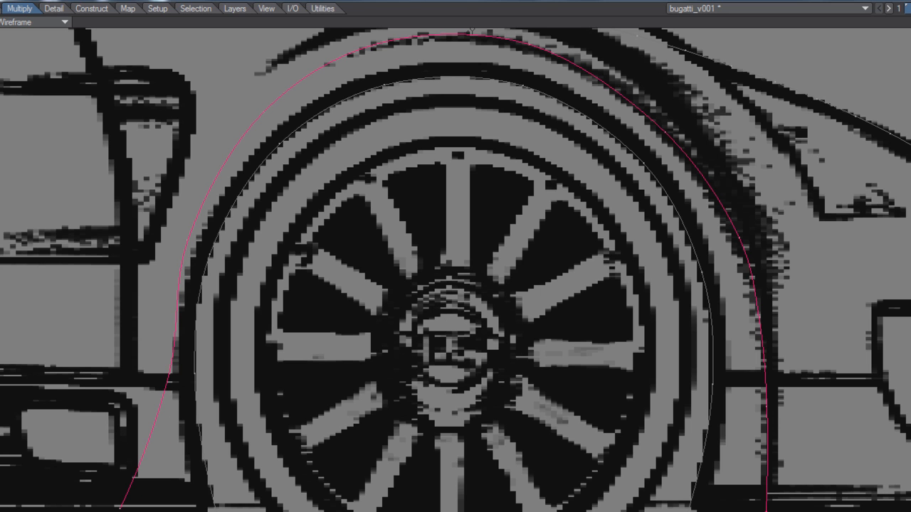
pyautogui.click(158, 409)
pyautogui.click(169, 377)
pyautogui.moveTo(149, 372); pyautogui.dragTo(147, 373)
pyautogui.moveTo(160, 407); pyautogui.dragTo(129, 406)
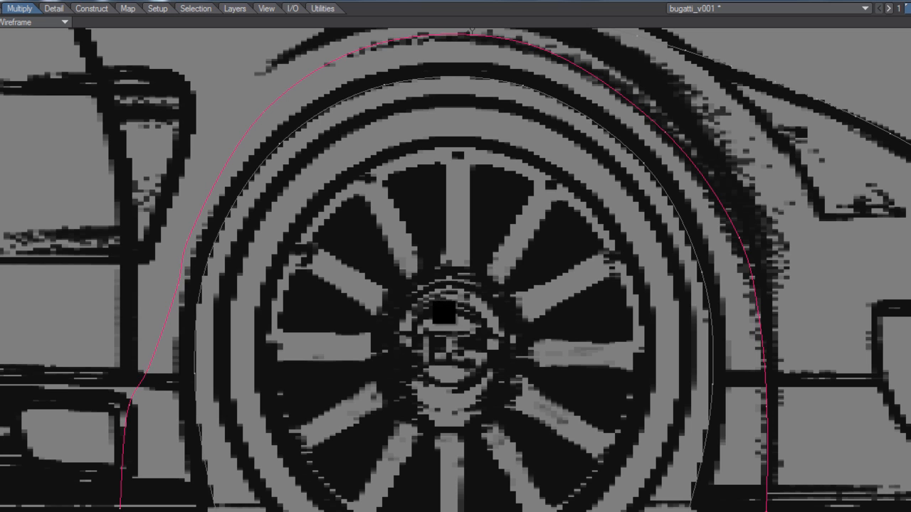
pyautogui.moveTo(147, 371); pyautogui.dragTo(137, 371)
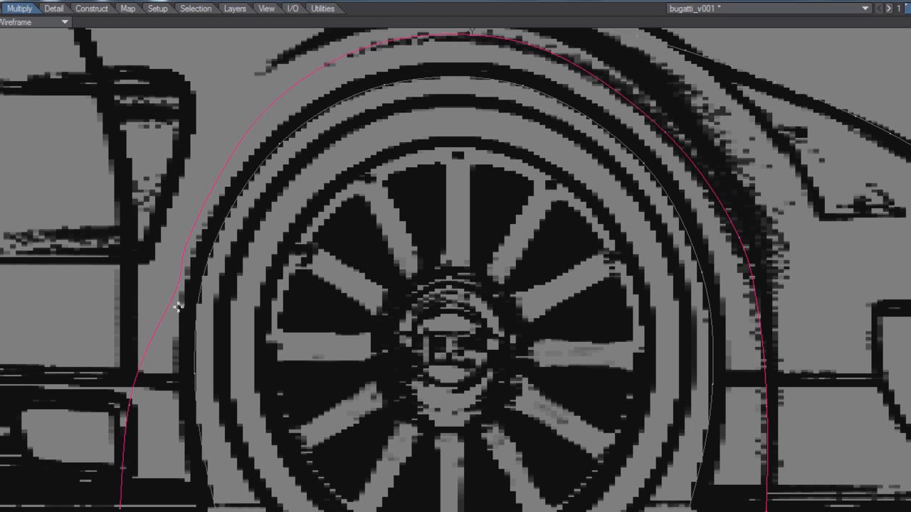
# Step: Move the middle and upper rear points of the outer spline outward to form a smooth, wider arch
pyautogui.moveTo(182, 288); pyautogui.dragTo(155, 266)
pyautogui.moveTo(146, 357); pyautogui.dragTo(138, 351)
pyautogui.moveTo(188, 242); pyautogui.dragTo(204, 171)
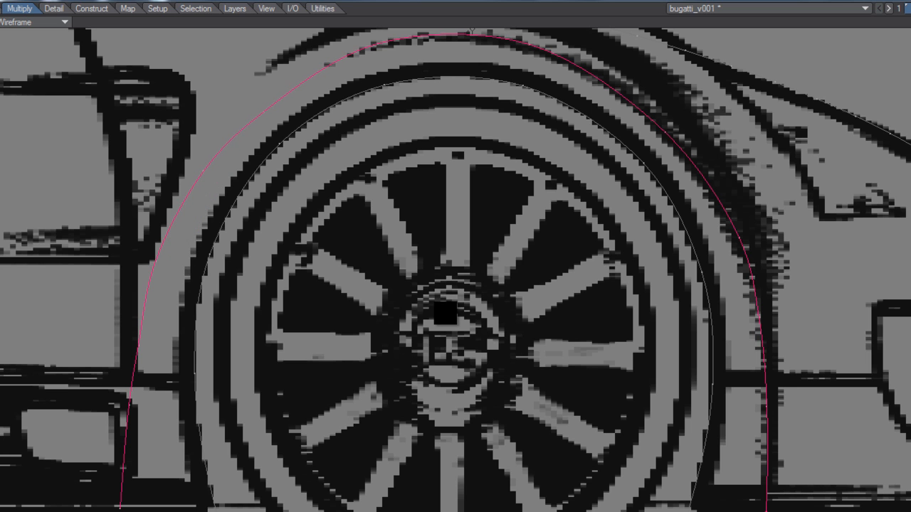
pyautogui.moveTo(263, 112); pyautogui.dragTo(258, 105)
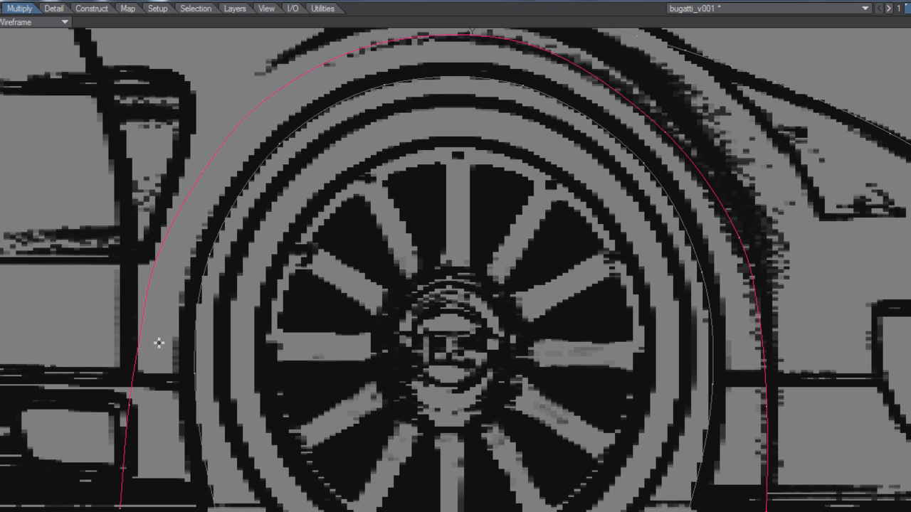
# Step: Straighten the outer spline's lower rear side to nearly vertical and nudge the point on its front upper curve
pyautogui.moveTo(139, 345); pyautogui.dragTo(136, 345)
pyautogui.moveTo(128, 405); pyautogui.dragTo(129, 405)
pyautogui.moveTo(118, 502); pyautogui.dragTo(139, 507)
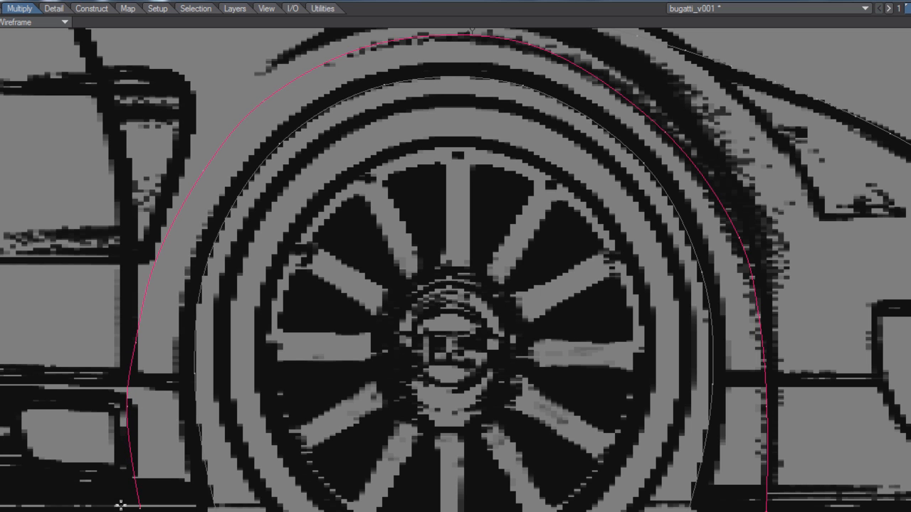
pyautogui.moveTo(128, 410); pyautogui.dragTo(136, 406)
pyautogui.moveTo(136, 341); pyautogui.dragTo(138, 341)
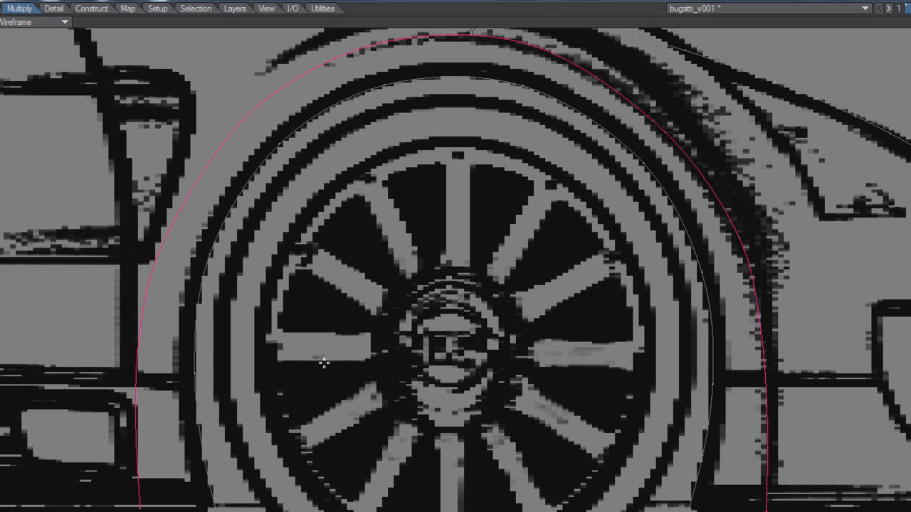
pyautogui.moveTo(663, 131); pyautogui.dragTo(664, 123)
# Step: Add the inner spline to the selection, move both arch splines onto the rear wheel and paste the originals back at the front wheel
pyautogui.click(708, 299)
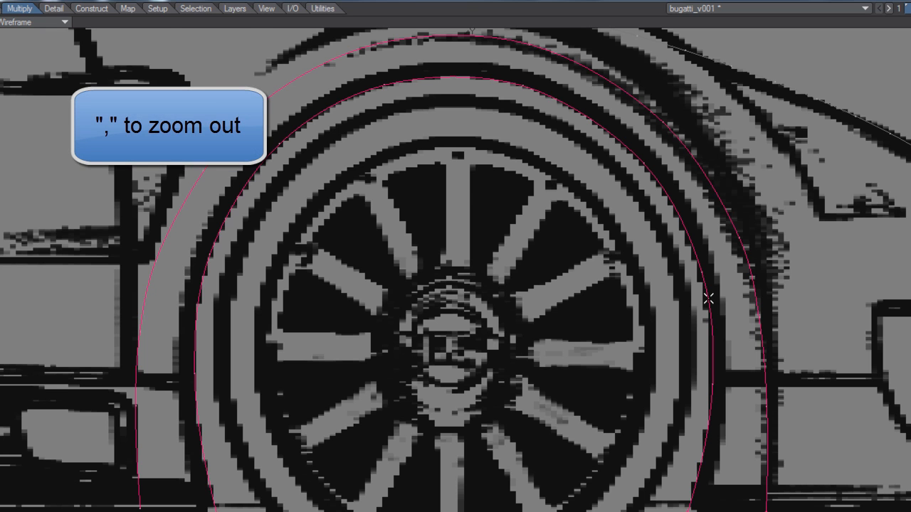
pyautogui.press(',')
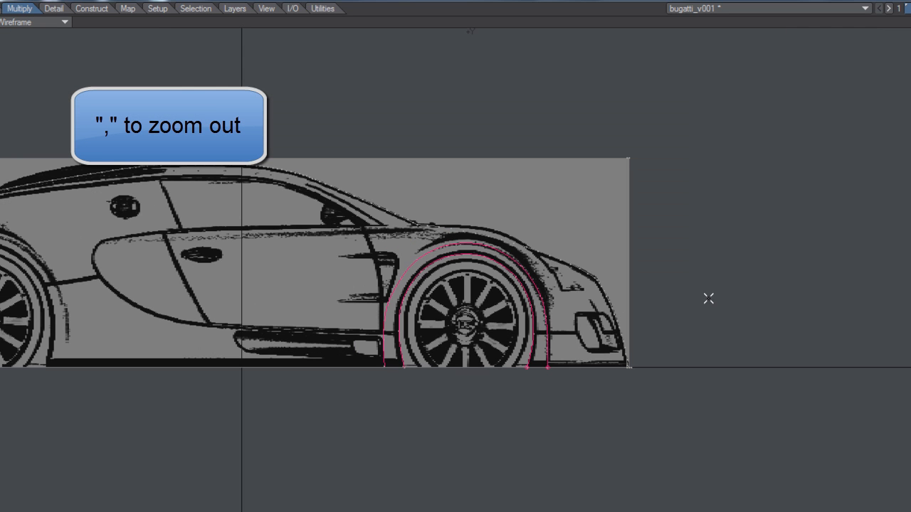
pyautogui.keyDown('alt'); pyautogui.moveTo(244, 367); pyautogui.dragTo(636, 416); pyautogui.keyUp('alt')
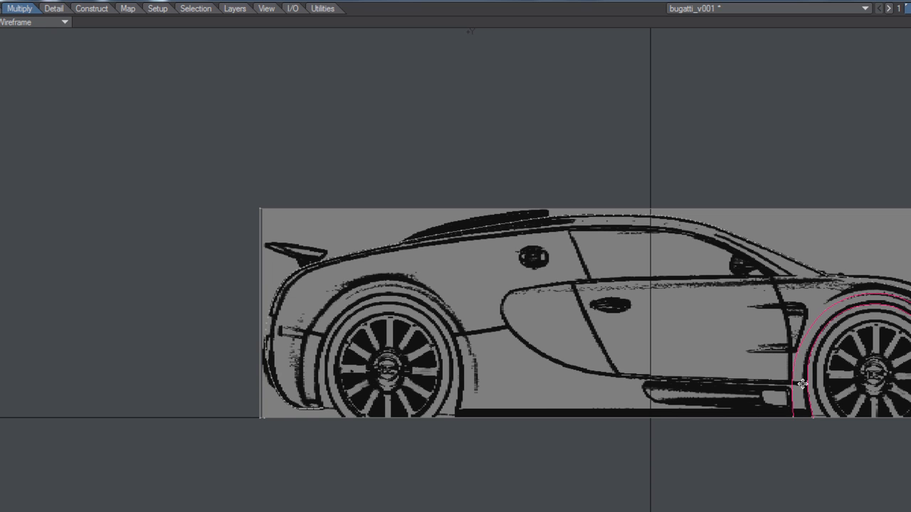
pyautogui.moveTo(839, 387); pyautogui.dragTo(360, 388)
pyautogui.moveTo(445, 313); pyautogui.dragTo(444, 313)
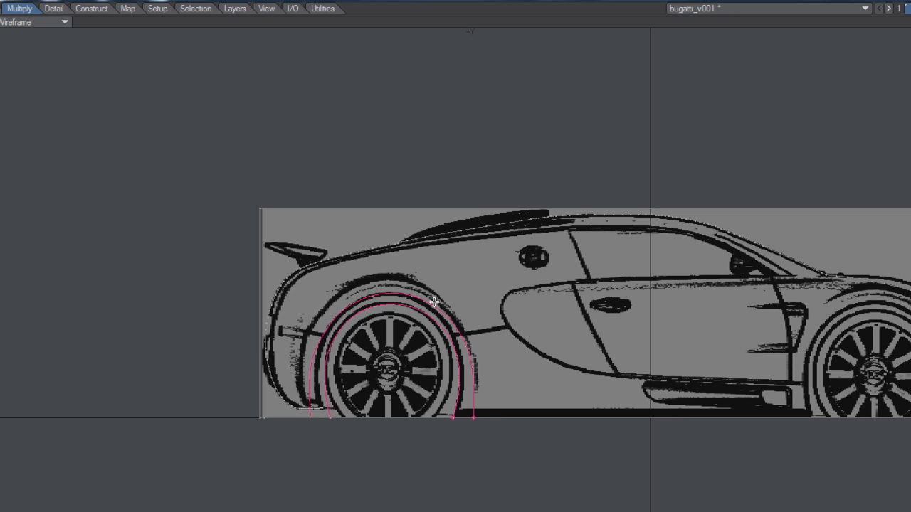
pyautogui.press('v')
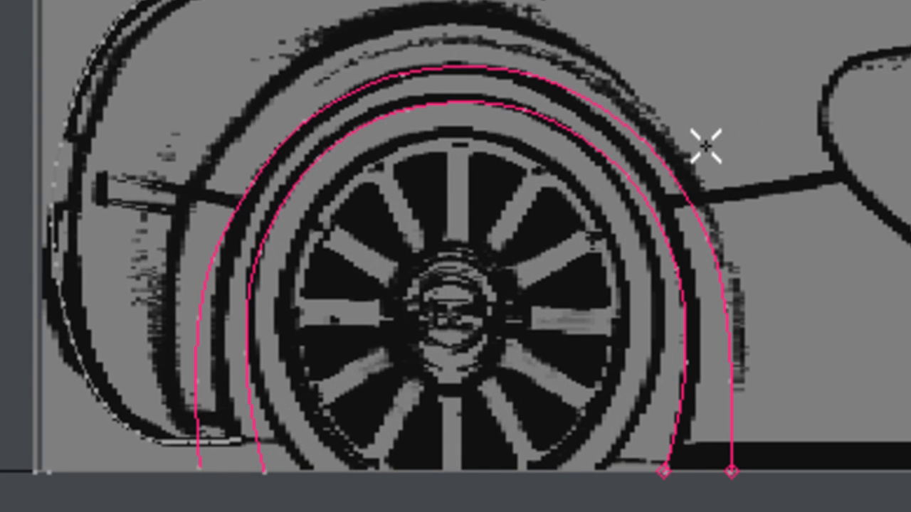
# Step: Move the rear lower ends of both rear wheel splines up to the base line of the rear bumper
pyautogui.scroll(6, 706, 146)
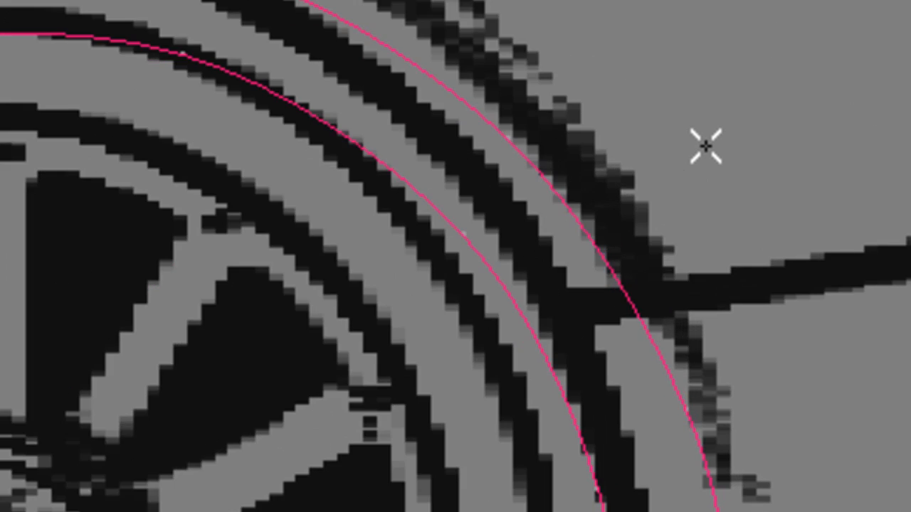
pyautogui.scroll(-6, 545, 261)
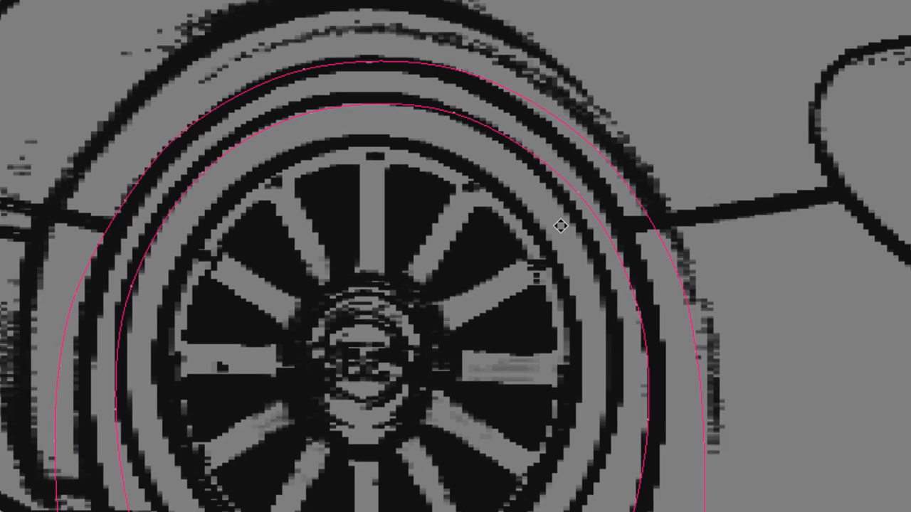
pyautogui.moveTo(526, 213); pyautogui.dragTo(413, 185, button='middle')
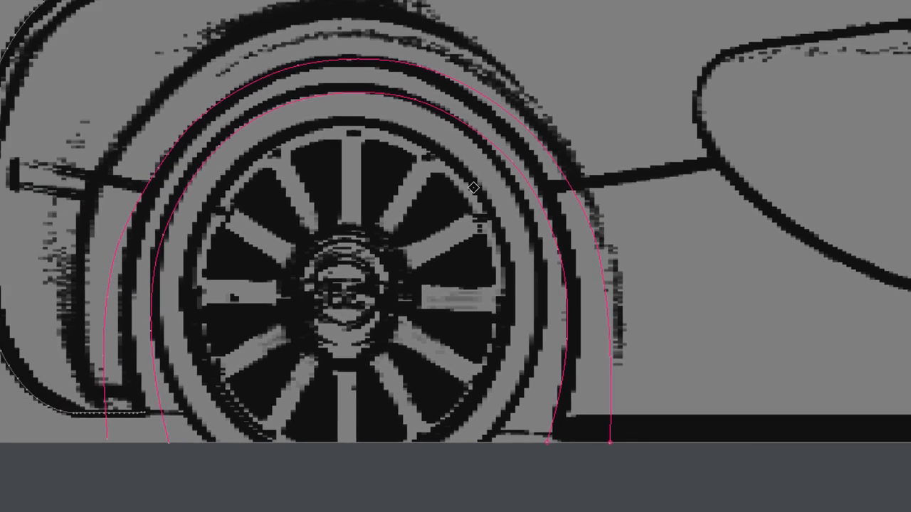
pyautogui.scroll(2, 412, 185)
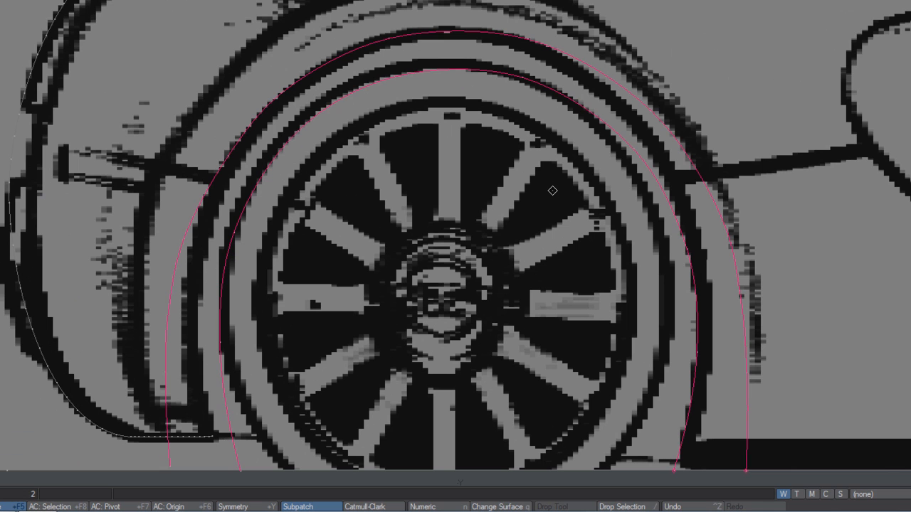
pyautogui.press('t')
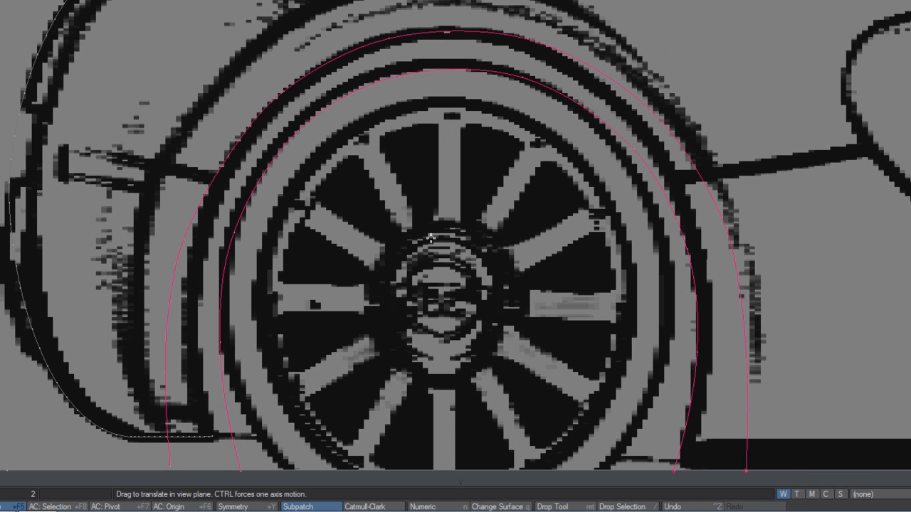
pyautogui.moveTo(243, 470); pyautogui.dragTo(214, 433)
pyautogui.moveTo(169, 461); pyautogui.dragTo(160, 434)
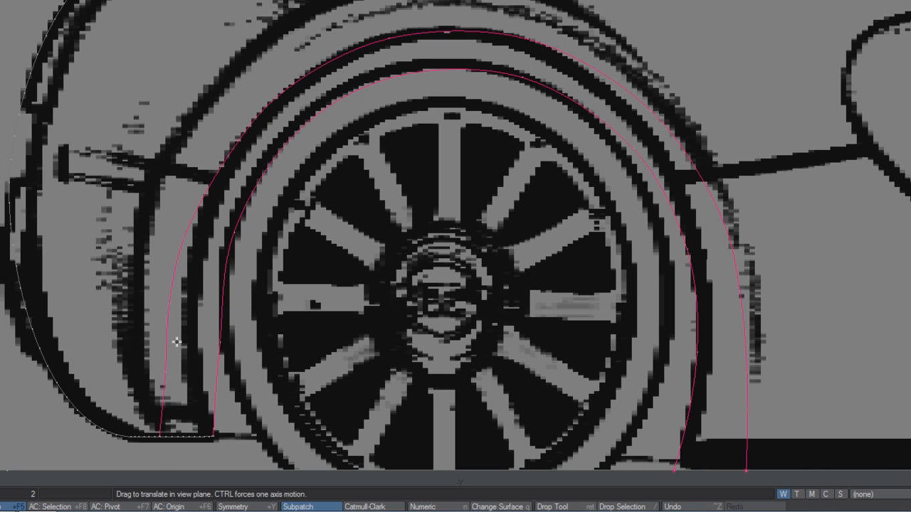
# Step: Move the rear side points of the rear wheel's outer arch spline outward to follow the blueprint's wider fender line
pyautogui.moveTo(163, 372); pyautogui.dragTo(146, 354)
pyautogui.moveTo(169, 305); pyautogui.dragTo(202, 140)
pyautogui.moveTo(426, 208); pyautogui.dragTo(427, 208)
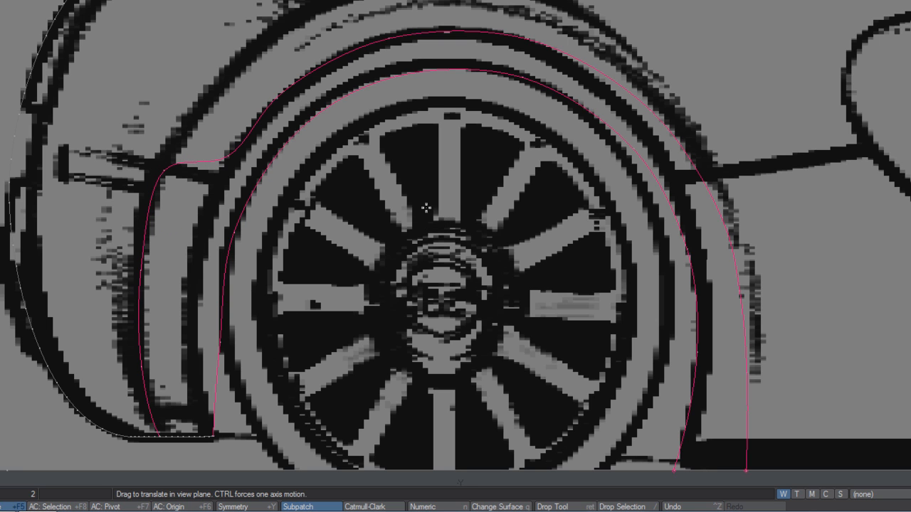
pyautogui.moveTo(155, 285); pyautogui.dragTo(173, 250)
pyautogui.moveTo(228, 160); pyautogui.dragTo(277, 91)
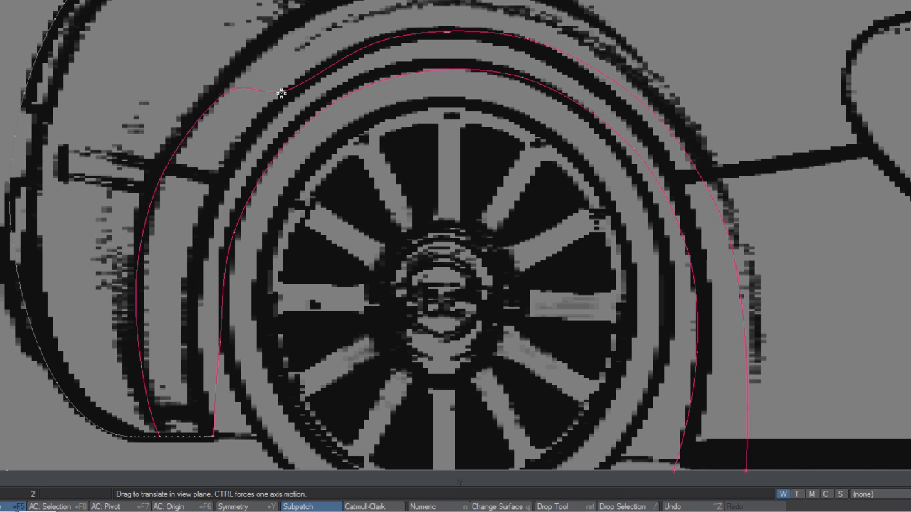
# Step: Raise the upper points of the rear wheel's outer spline and shift its front upper points outward onto the blueprint's fender arch
pyautogui.moveTo(281, 93); pyautogui.dragTo(298, 34)
pyautogui.moveTo(388, 39); pyautogui.dragTo(390, 5)
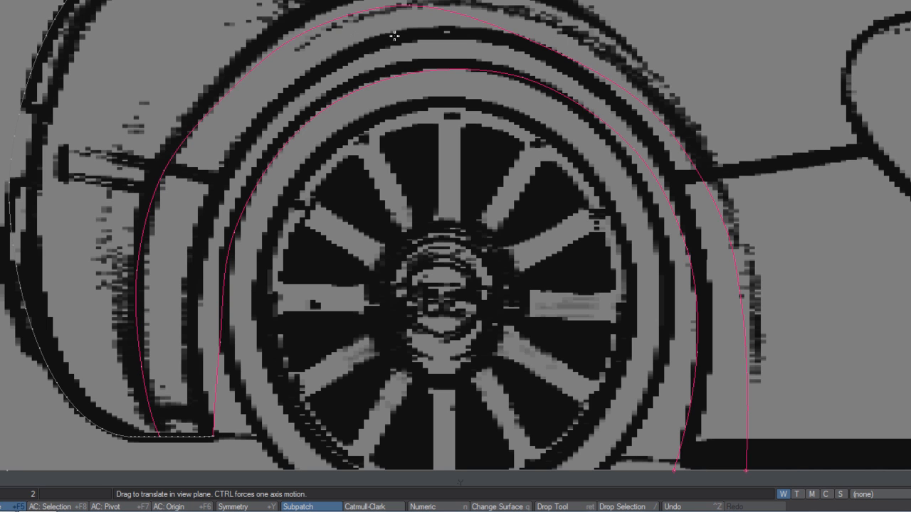
pyautogui.moveTo(531, 40); pyautogui.dragTo(564, 23)
pyautogui.keyDown('alt'); pyautogui.moveTo(411, 6); pyautogui.dragTo(411, 7); pyautogui.keyUp('alt')
pyautogui.moveTo(436, 218); pyautogui.dragTo(436, 214)
pyautogui.moveTo(651, 111); pyautogui.dragTo(659, 106)
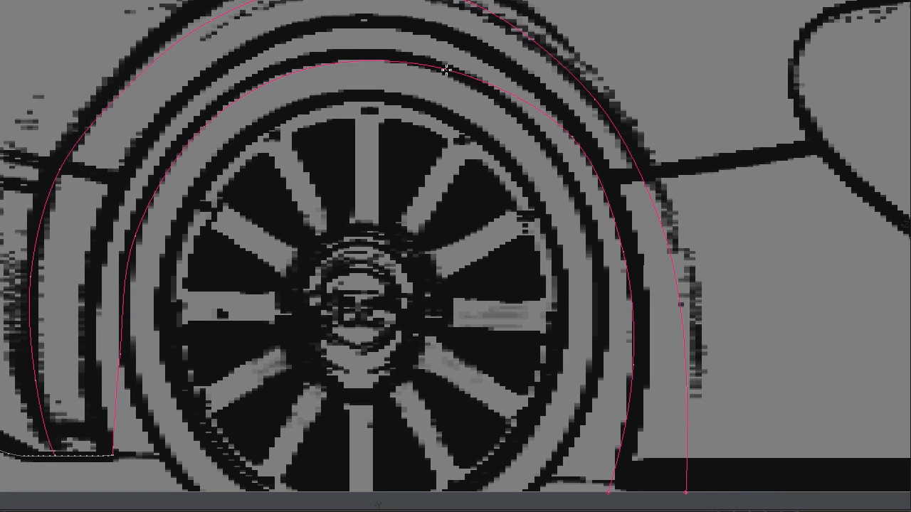
# Step: Move the inner spline's points outward onto the blueprint's wheel opening and nudge the outer spline's lower rear point inward
pyautogui.moveTo(447, 70); pyautogui.dragTo(465, 51)
pyautogui.moveTo(135, 239); pyautogui.dragTo(168, 211)
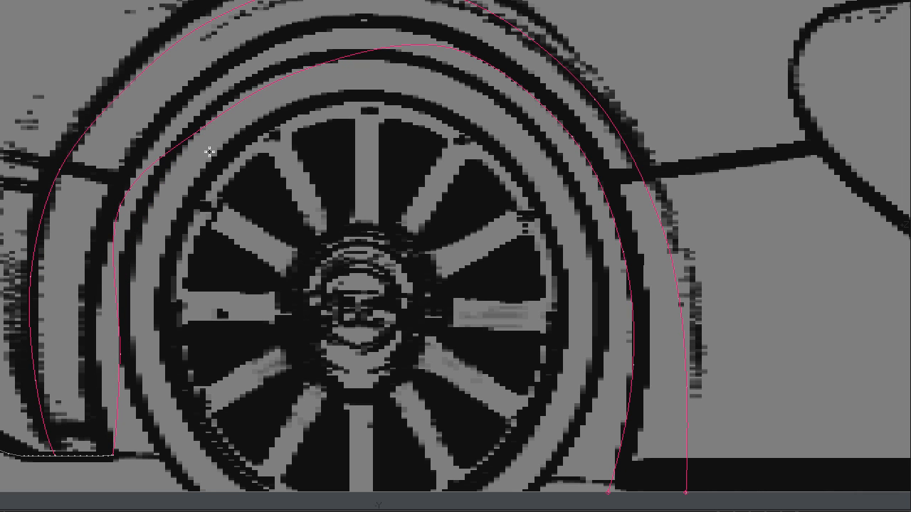
pyautogui.moveTo(207, 126); pyautogui.dragTo(339, 207)
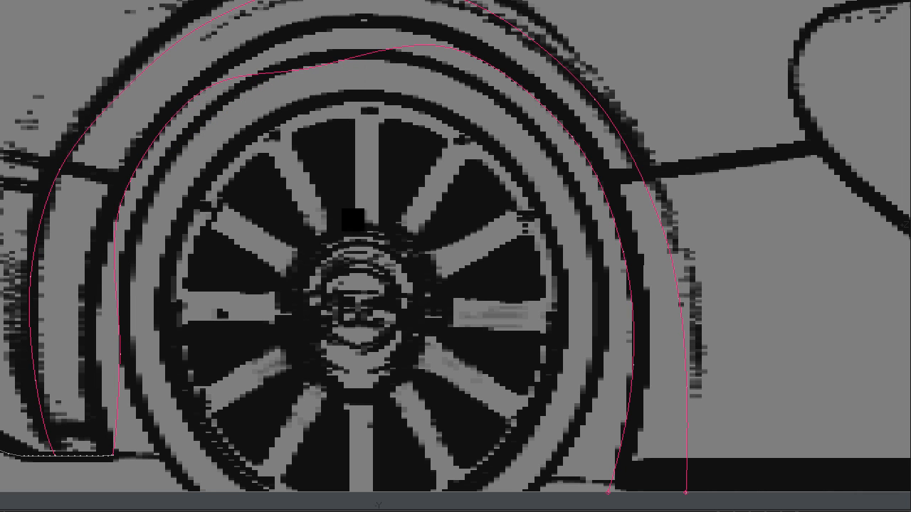
pyautogui.moveTo(309, 68); pyautogui.dragTo(306, 36)
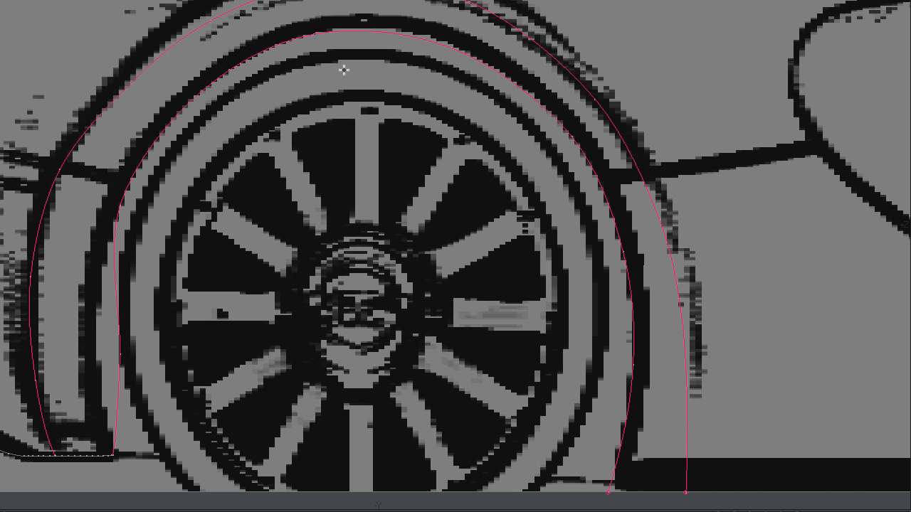
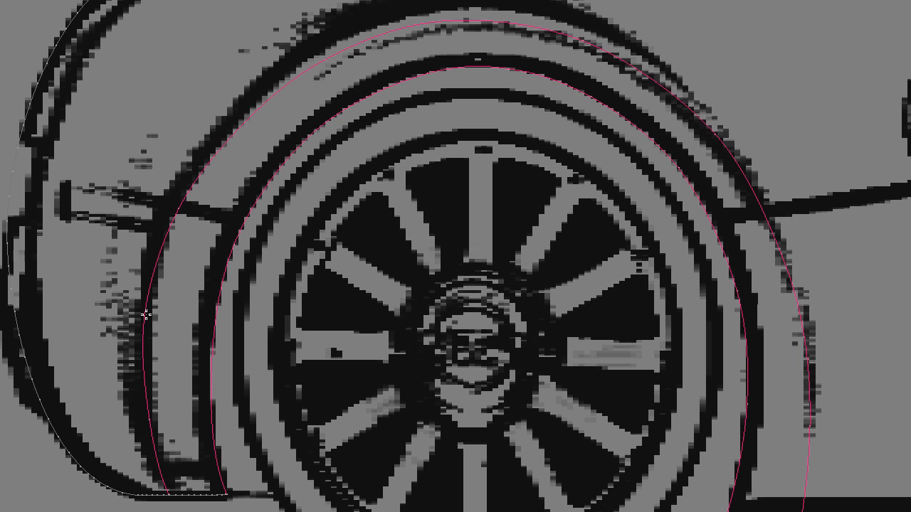
pyautogui.moveTo(148, 414); pyautogui.dragTo(150, 414)
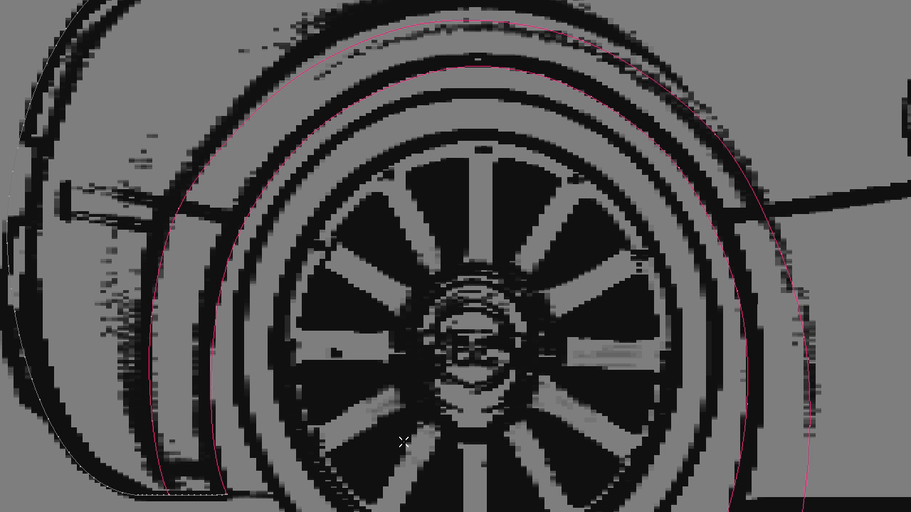
pyautogui.press('Escape')
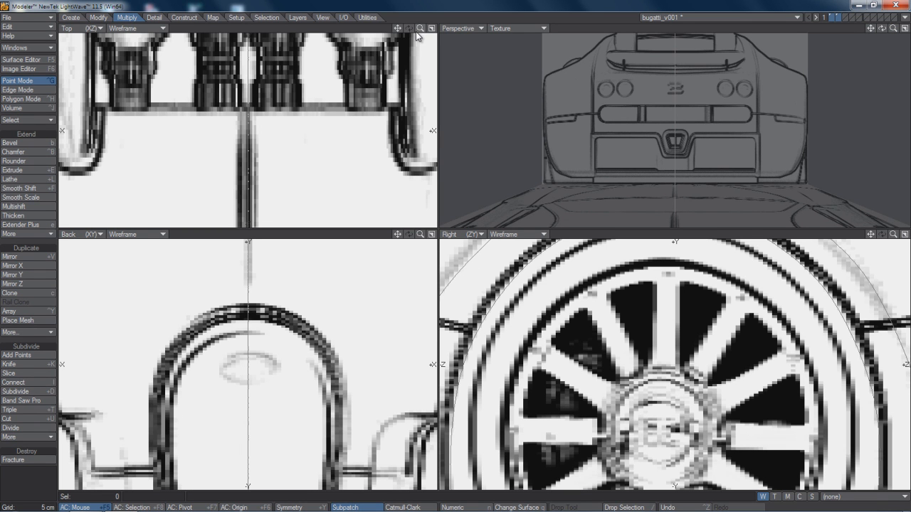
# Step: Add the front wheel's two arch splines to the polygon selection with the rear pair, leaving out the side backdrop
pyautogui.moveTo(419, 29); pyautogui.dragTo(419, 29)
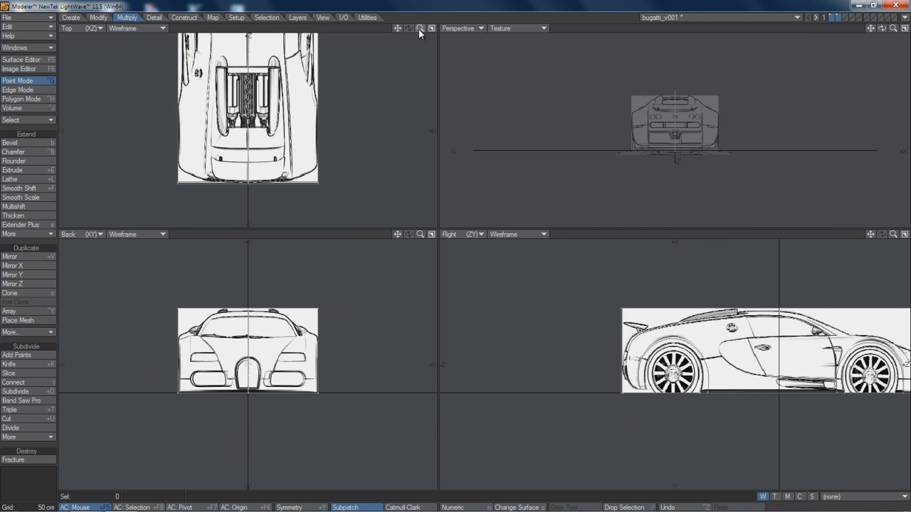
pyautogui.moveTo(883, 30); pyautogui.dragTo(883, 30)
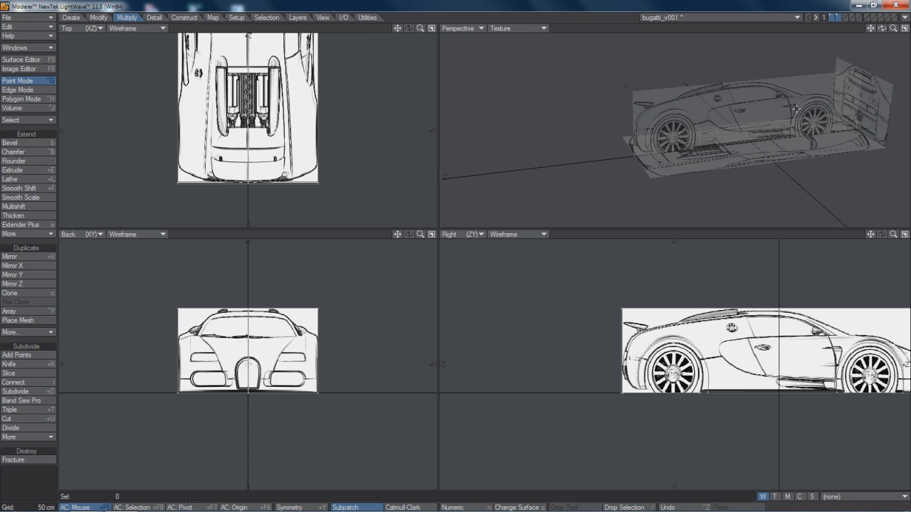
pyautogui.press('space')
pyautogui.press('space')
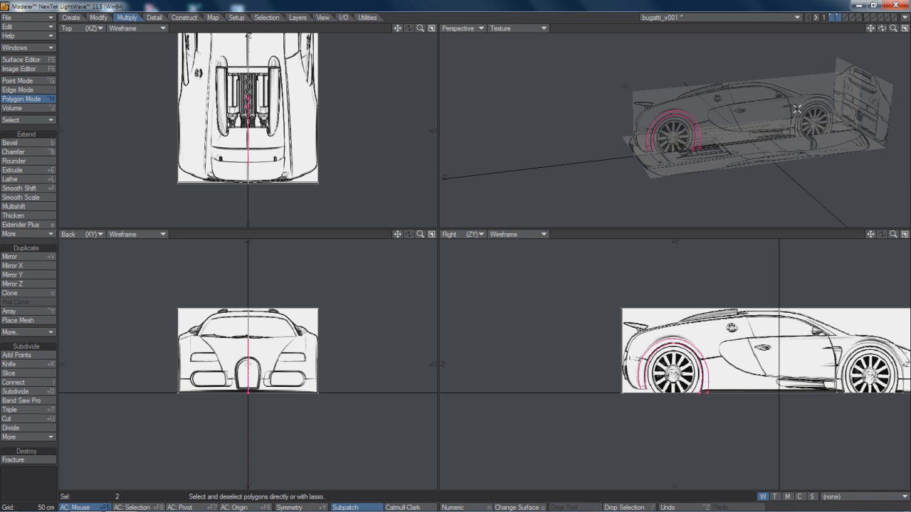
pyautogui.click(797, 108)
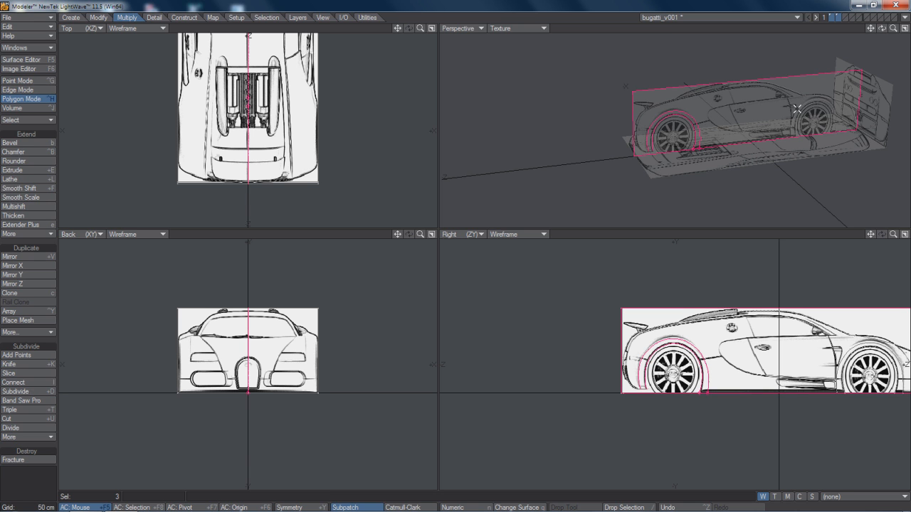
pyautogui.click(800, 111)
pyautogui.click(800, 112)
pyautogui.click(802, 75)
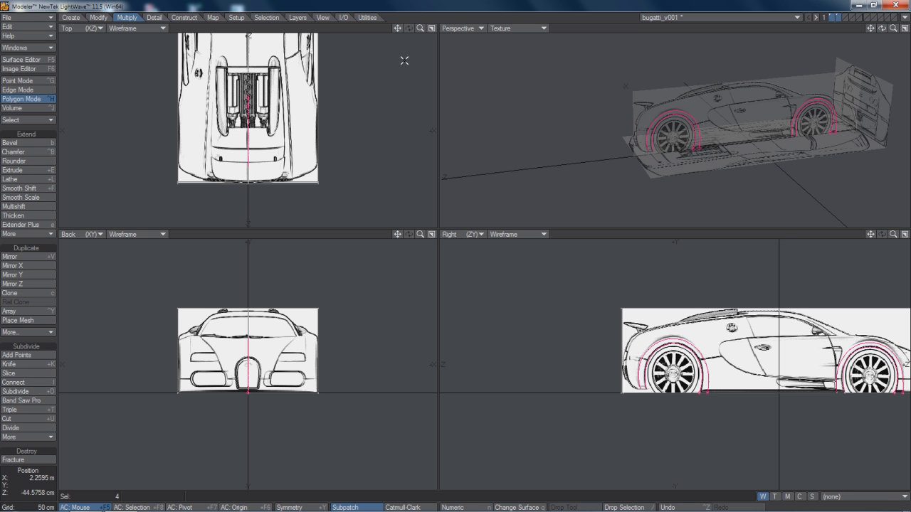
# Step: Move the four selected arch splines sideways in the top view to the body's outer edge on the +X side and deselect them
pyautogui.click(431, 29)
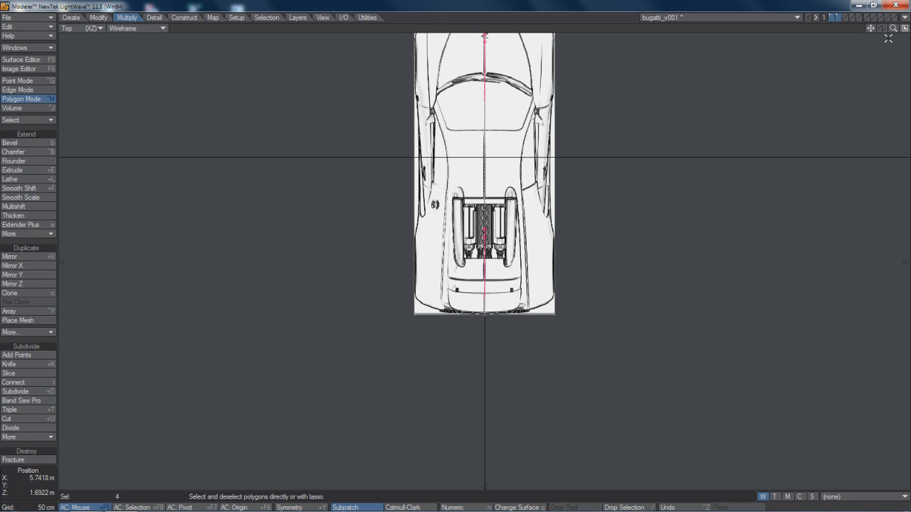
pyautogui.keyDown('alt'); pyautogui.moveTo(748, 119); pyautogui.dragTo(726, 208); pyautogui.keyUp('alt')
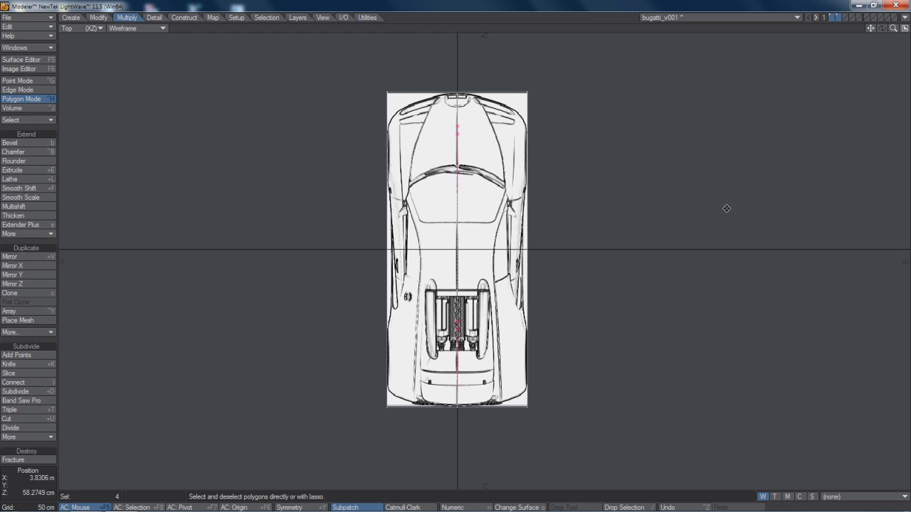
pyautogui.scroll(4, 727, 208)
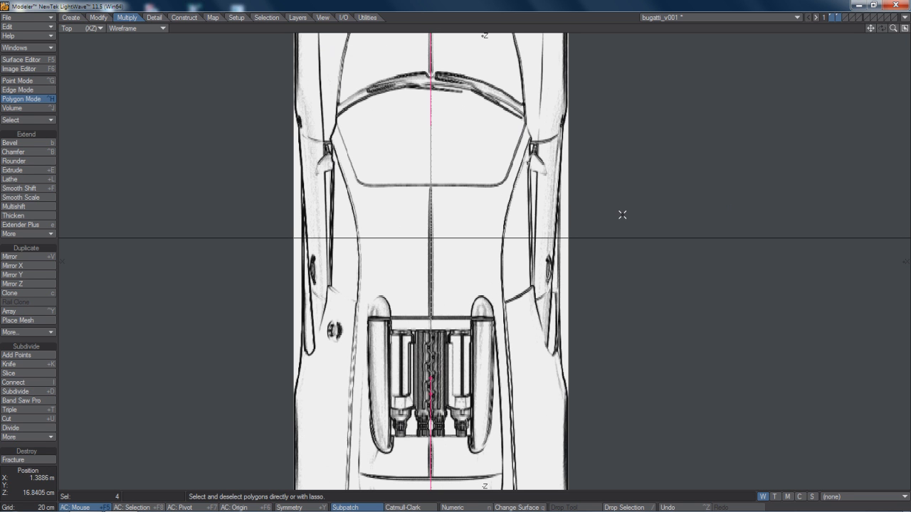
pyautogui.press('t')
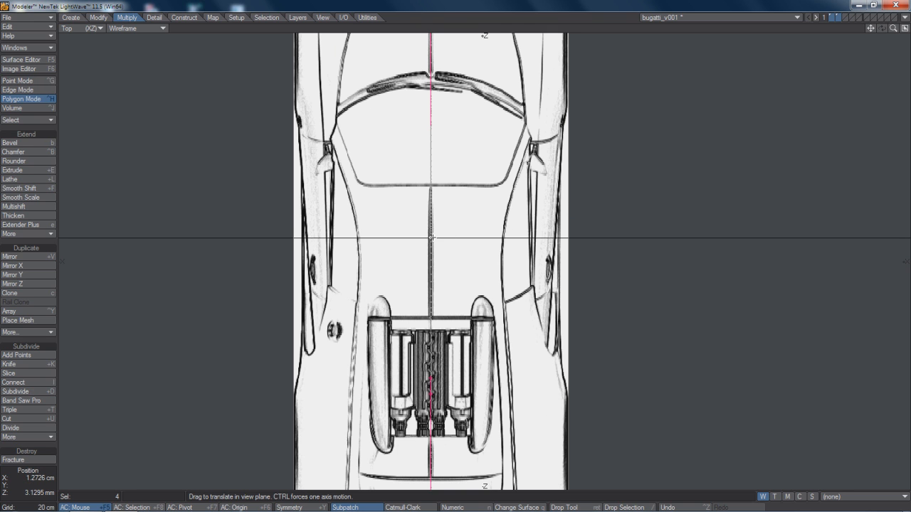
pyautogui.moveTo(432, 237); pyautogui.dragTo(596, 259)
pyautogui.moveTo(465, 259); pyautogui.dragTo(464, 259)
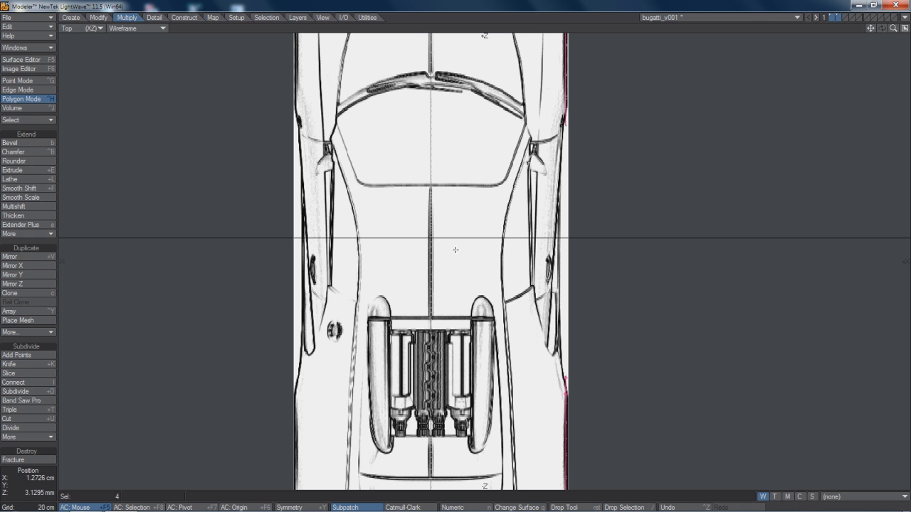
pyautogui.press('space')
pyautogui.press('space')
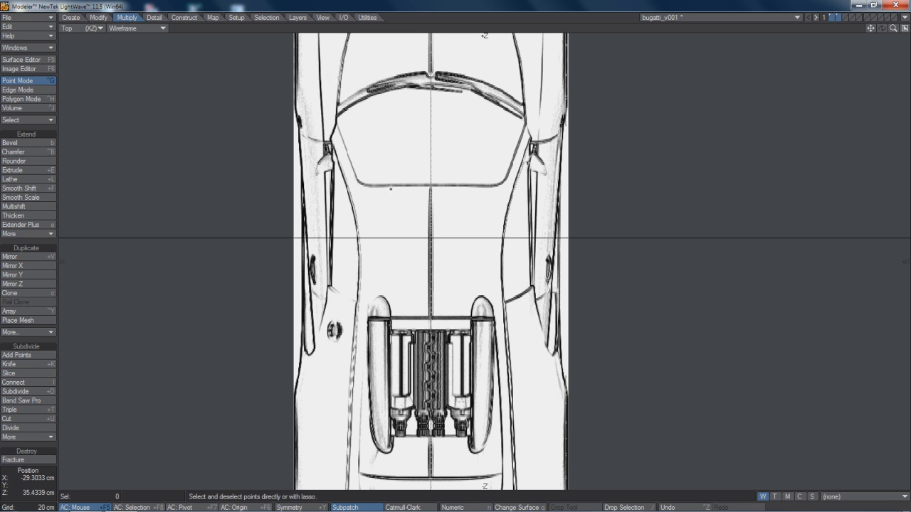
# Step: Return to the four-view layout, show only the spline layer and frame the whole car in all views
pyautogui.click(904, 28)
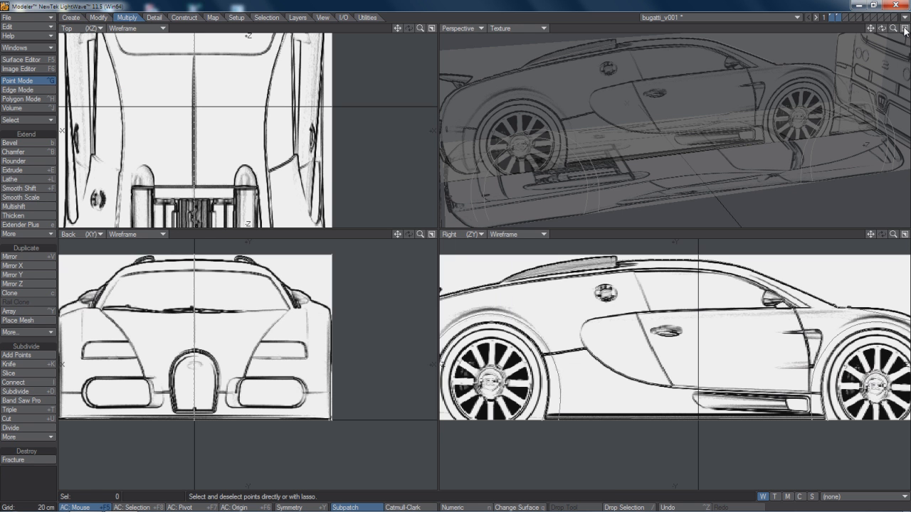
pyautogui.click(839, 16)
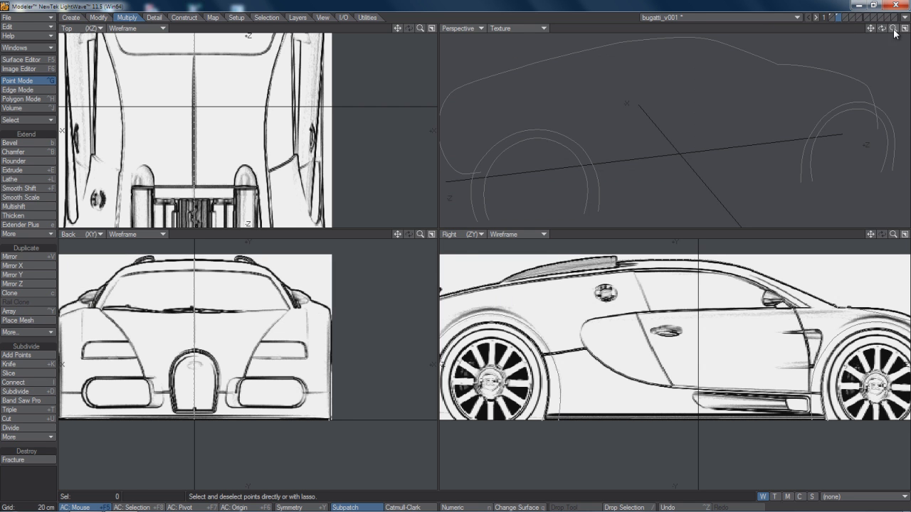
pyautogui.press('a')
pyautogui.moveTo(882, 28)
pyautogui.mouseDown()
pyautogui.moveTo(811, 29)
pyautogui.moveTo(900, 27)
pyautogui.moveTo(881, 26)
pyautogui.mouseUp()
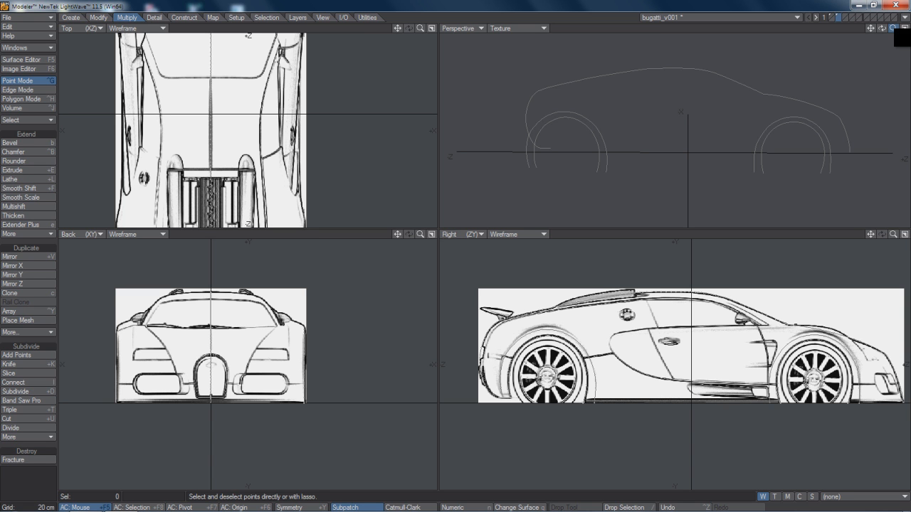
pyautogui.moveTo(893, 28); pyautogui.dragTo(854, 27)
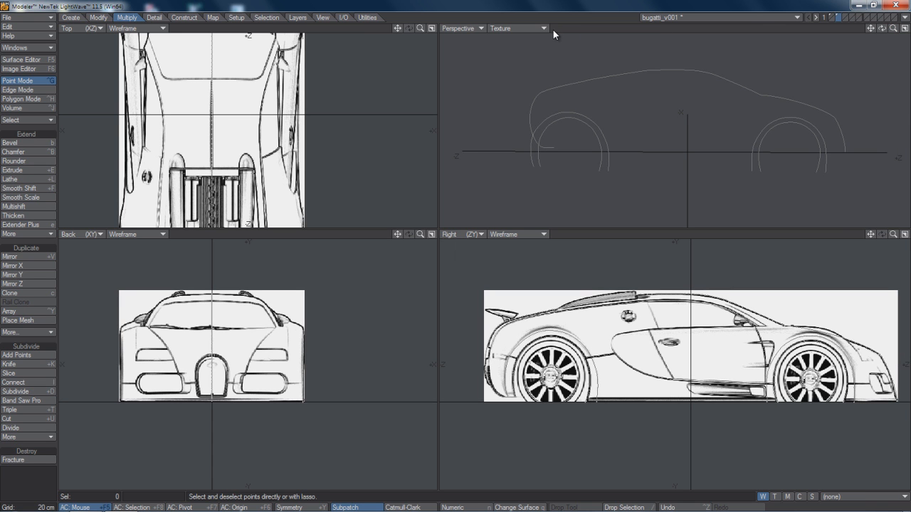
# Step: Draw a nine-point spline in the top view along the front bumper outline from the centre line around the +X front corner
pyautogui.click(432, 28)
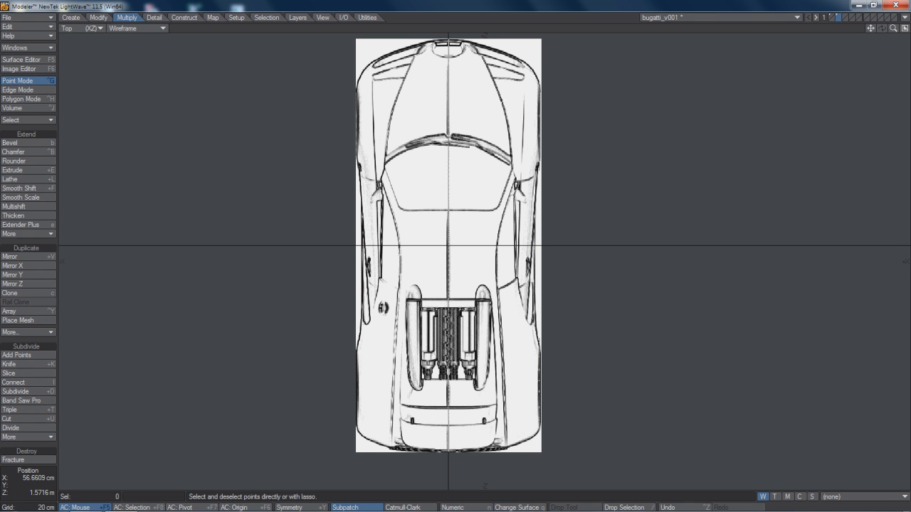
pyautogui.keyDown('alt'); pyautogui.moveTo(470, 124); pyautogui.dragTo(463, 229); pyautogui.keyUp('alt')
pyautogui.scroll(2, 462, 228)
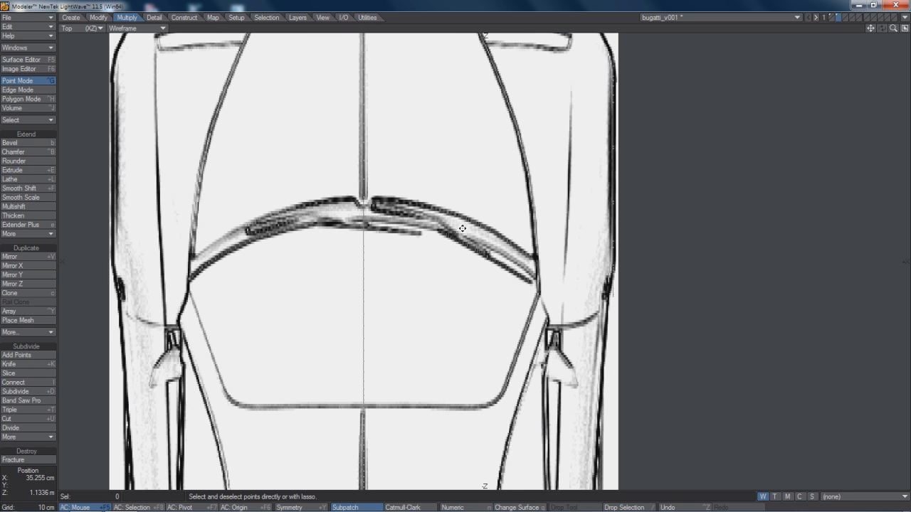
pyautogui.keyDown('alt'); pyautogui.moveTo(447, 197); pyautogui.dragTo(484, 368); pyautogui.keyUp('alt')
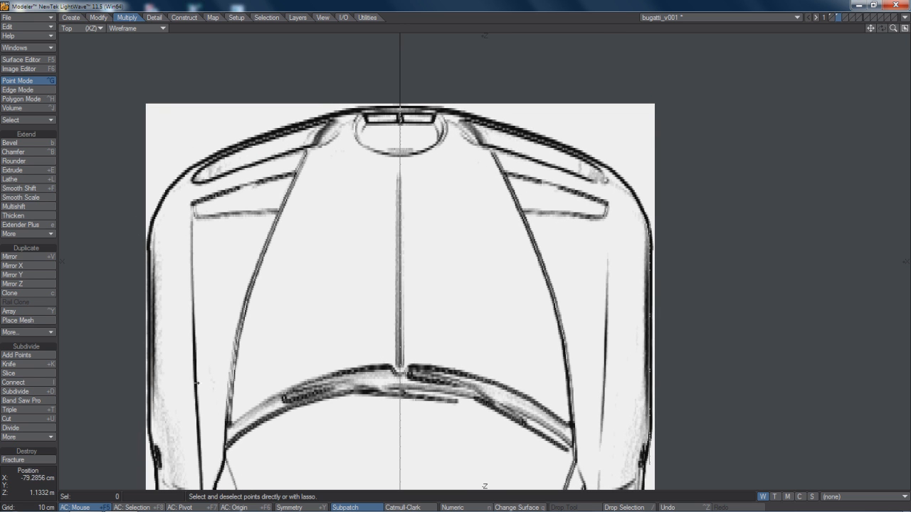
pyautogui.click(72, 17)
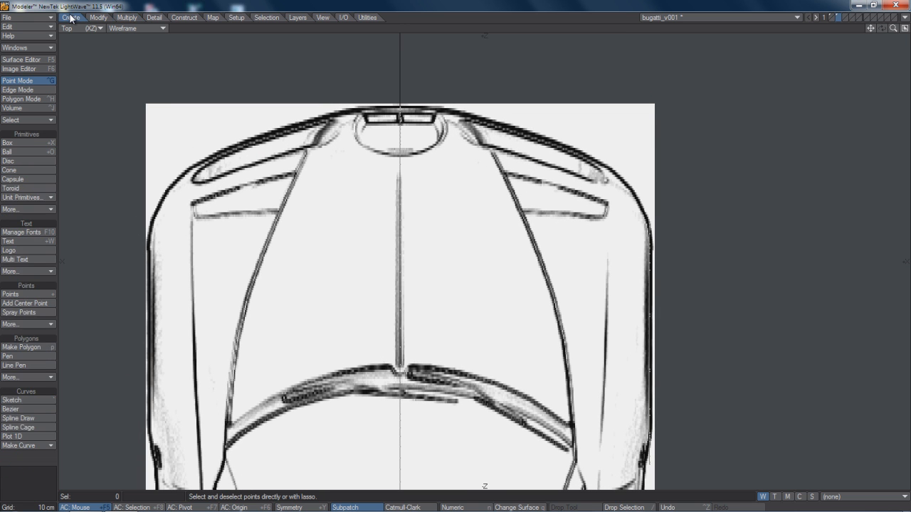
pyautogui.click(20, 418)
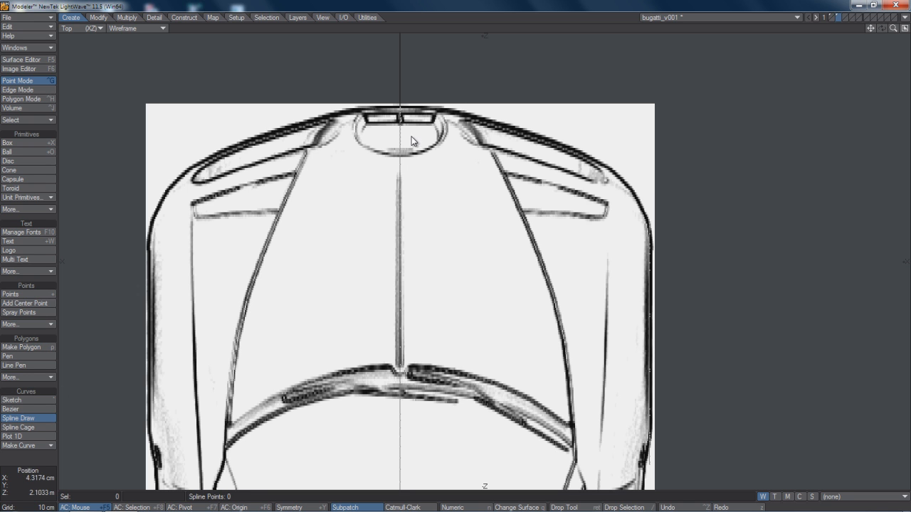
pyautogui.click(400, 106)
pyautogui.click(451, 112)
pyautogui.click(495, 121)
pyautogui.click(539, 136)
pyautogui.click(575, 148)
pyautogui.click(609, 166)
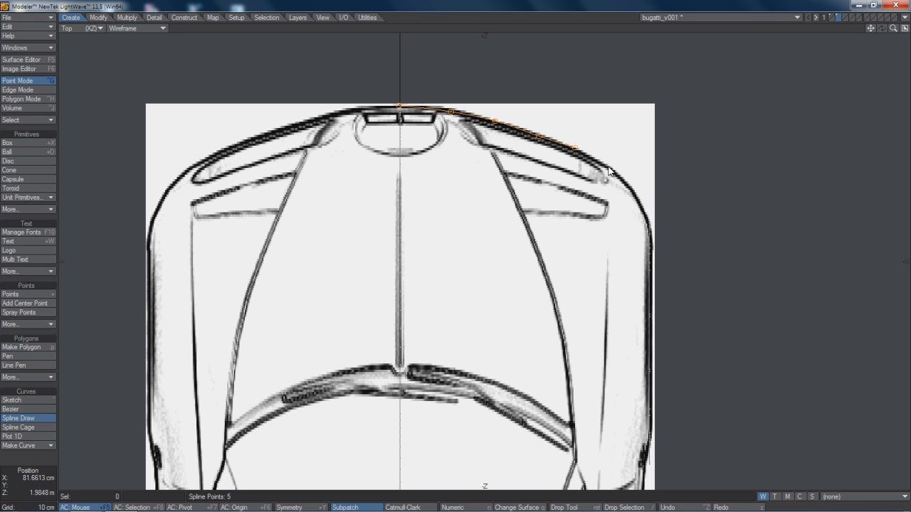
pyautogui.click(630, 186)
pyautogui.click(644, 213)
pyautogui.click(650, 227)
pyautogui.press('space')
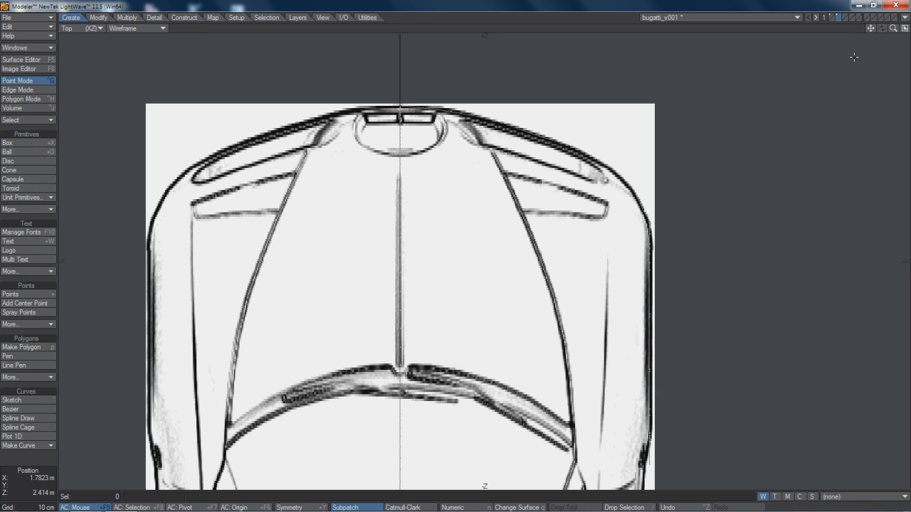
# Step: Try to draw a ten-point spline in the top view along the +X body side, from behind the front wheel to the rear fender
pyautogui.moveTo(679, 264)
pyautogui.keyDown('alt'); pyautogui.mouseDown()
pyautogui.moveTo(677, 309)
pyautogui.moveTo(676, 225)
pyautogui.mouseUp(); pyautogui.keyUp('alt')
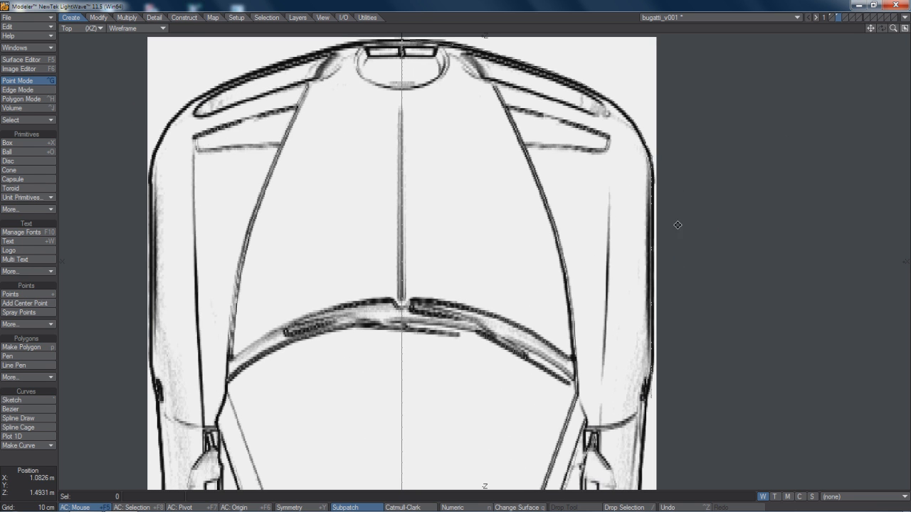
pyautogui.moveTo(681, 448)
pyautogui.keyDown('alt'); pyautogui.mouseDown()
pyautogui.moveTo(682, 221)
pyautogui.moveTo(641, 144)
pyautogui.mouseUp(); pyautogui.keyUp('alt')
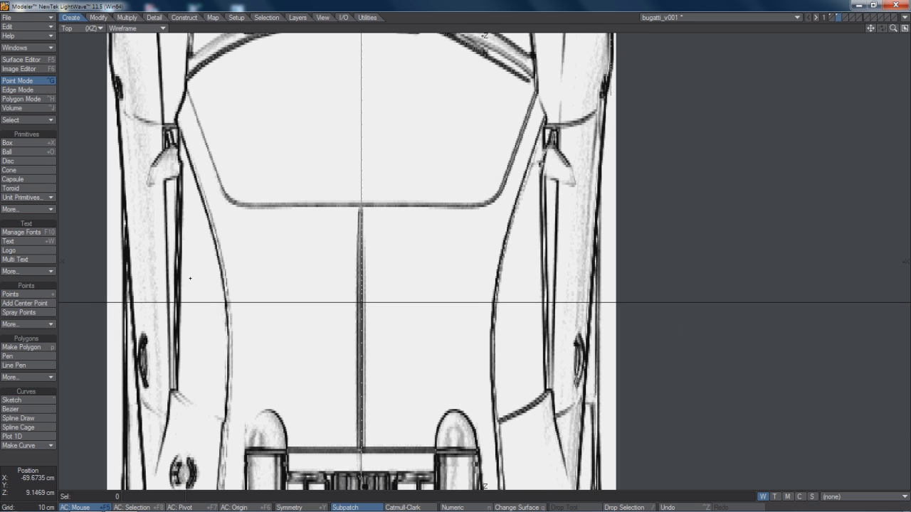
pyautogui.click(29, 419)
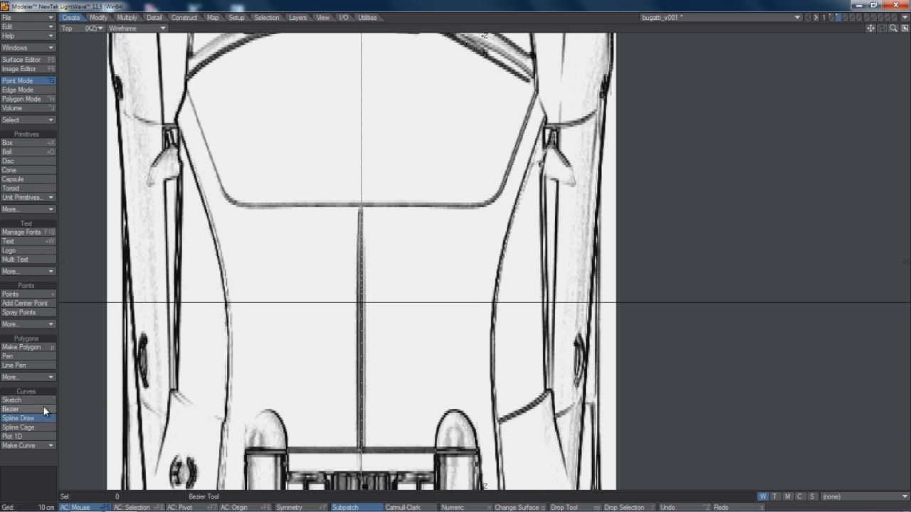
pyautogui.click(610, 77)
pyautogui.click(606, 98)
pyautogui.click(603, 134)
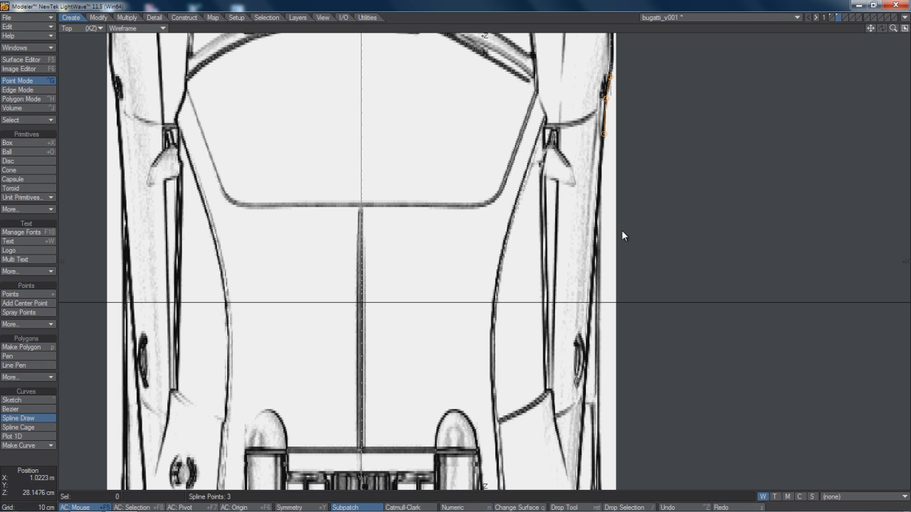
pyautogui.click(598, 232)
pyautogui.click(599, 348)
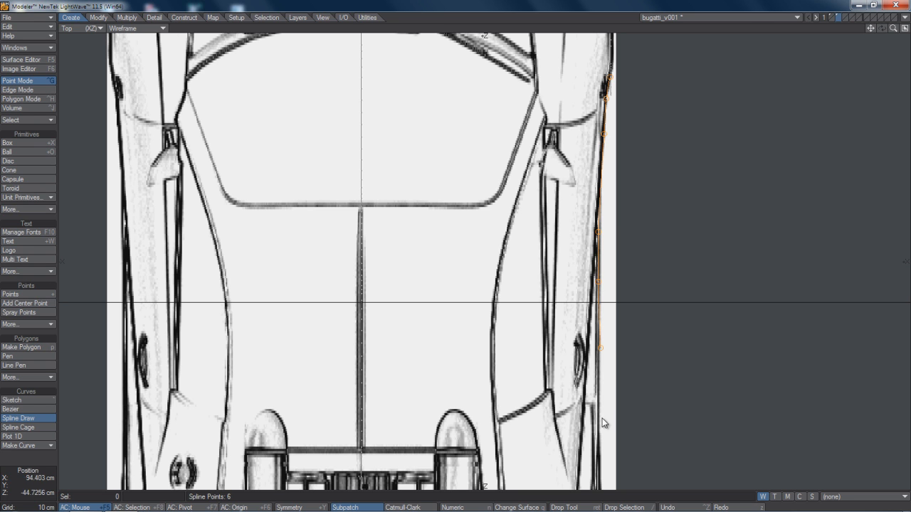
pyautogui.click(600, 426)
pyautogui.keyDown('alt'); pyautogui.keyDown('shift'); pyautogui.moveTo(651, 395); pyautogui.dragTo(659, 172); pyautogui.keyUp('shift'); pyautogui.keyUp('alt')
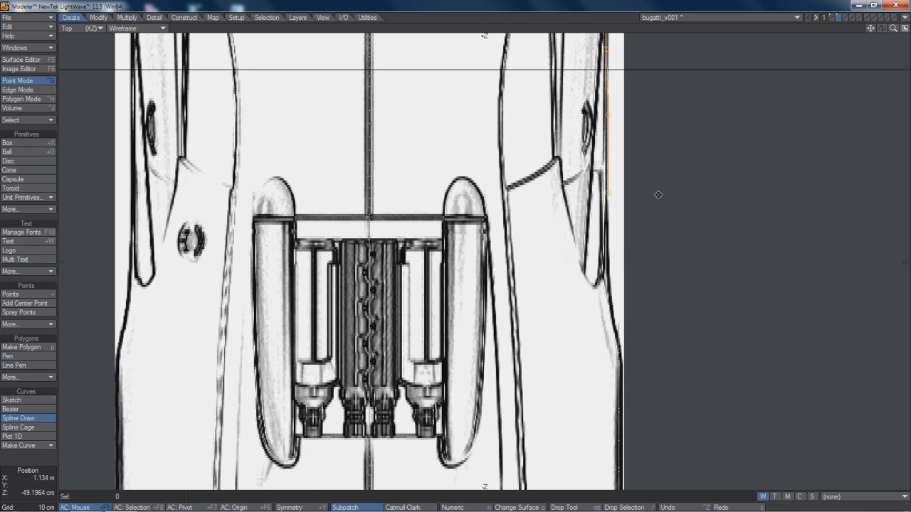
pyautogui.click(609, 243)
pyautogui.click(611, 306)
pyautogui.click(619, 348)
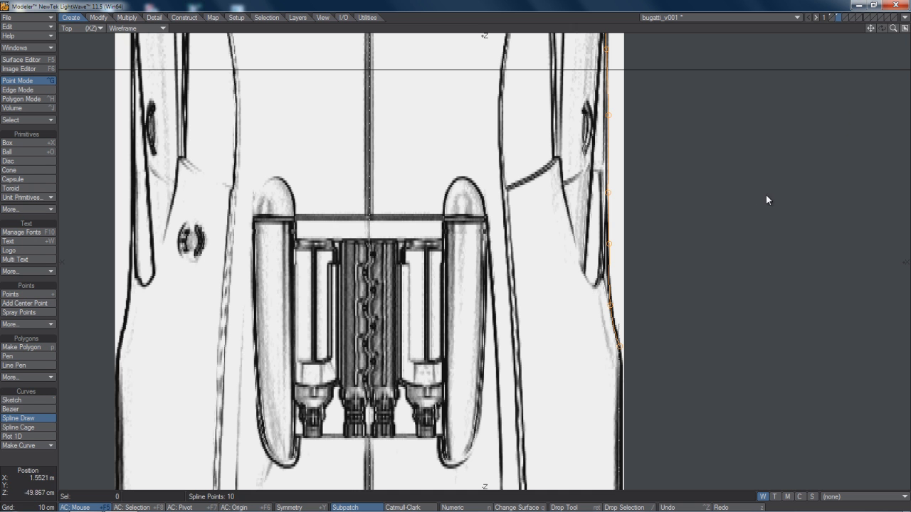
# Step: Undo the stray spline point placed at the rear bumper's centre and leave the Spline Draw tool
pyautogui.keyDown('alt'); pyautogui.moveTo(642, 389); pyautogui.dragTo(653, 179); pyautogui.keyUp('alt')
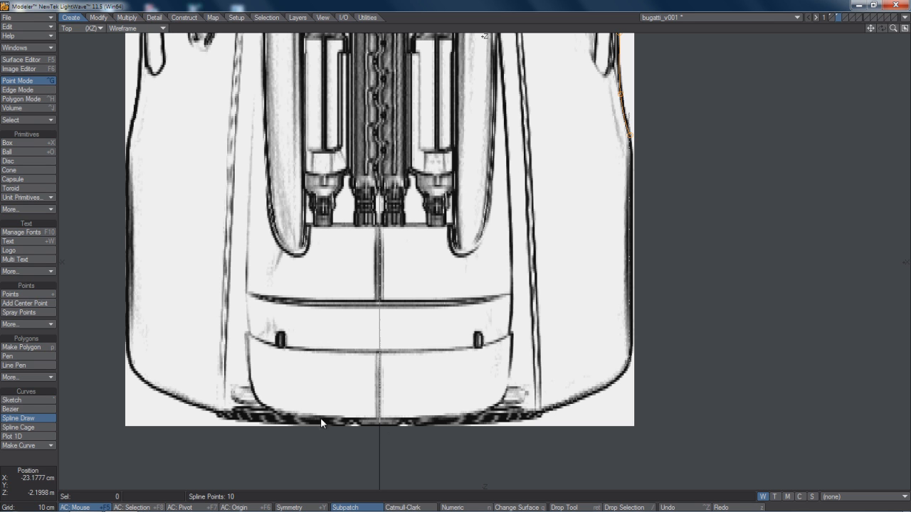
pyautogui.click(379, 424)
pyautogui.hotkey('ctrl', 'z')
pyautogui.press('space')
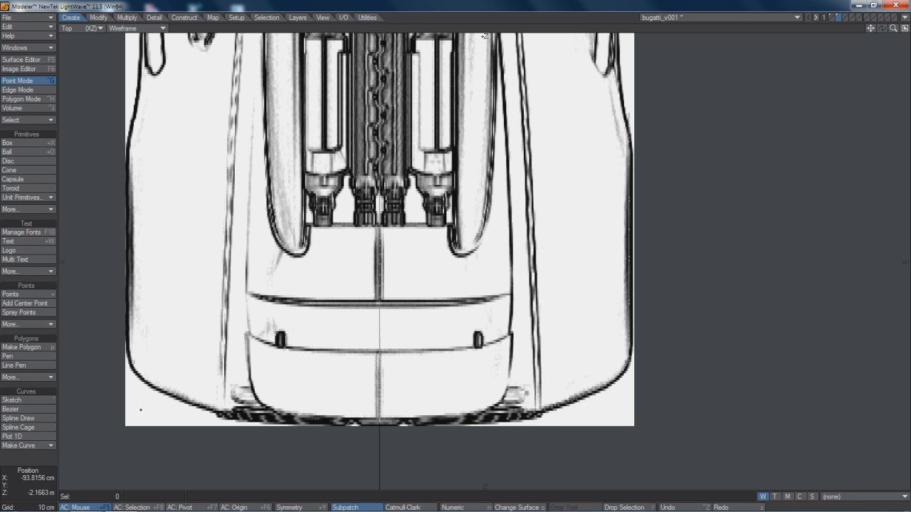
# Step: Draw a spline in the top view along the rear bumper outline from the centre line to the +X corner and dismiss the antivirus notification
pyautogui.click(44, 418)
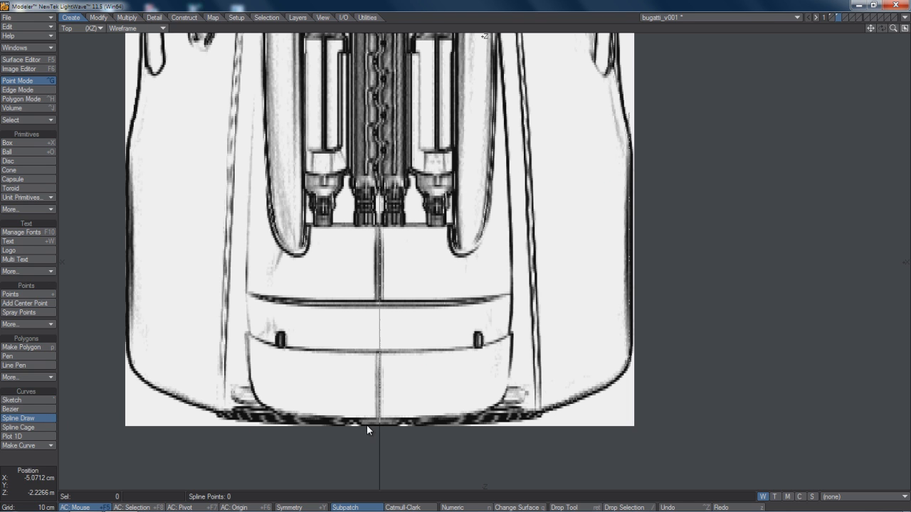
pyautogui.click(439, 424)
pyautogui.click(496, 420)
pyautogui.click(541, 415)
pyautogui.click(615, 384)
pyautogui.click(626, 371)
pyautogui.press('space')
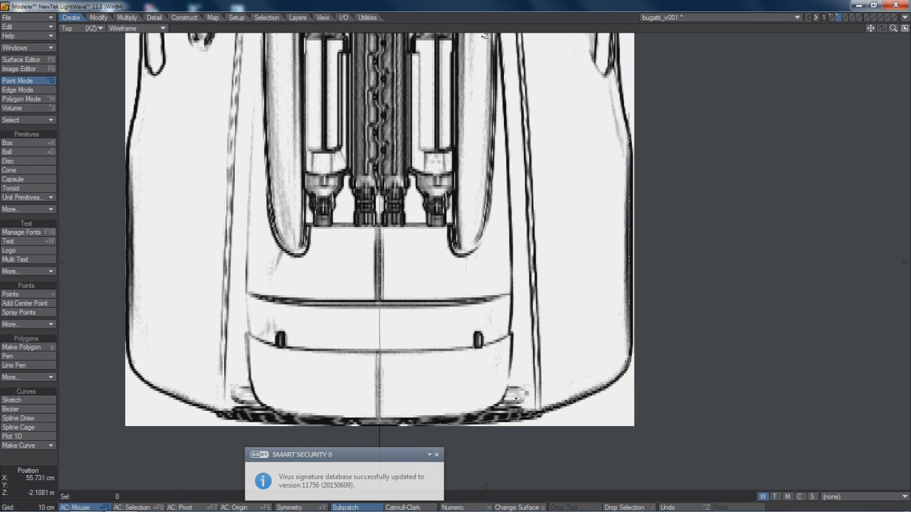
pyautogui.click(437, 454)
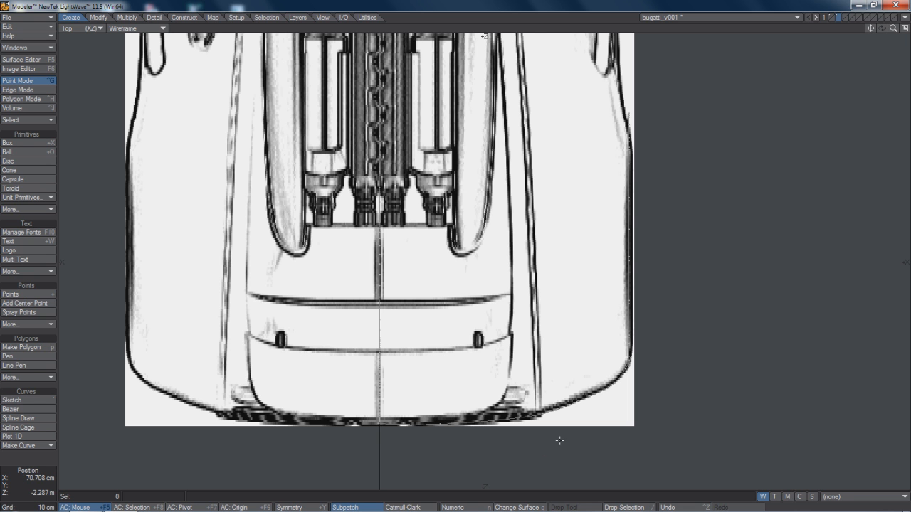
# Step: Return to the four-view layout, examine the splines in perspective from above and switch to polygon mode with nothing selected
pyautogui.scroll(-5, 560, 441)
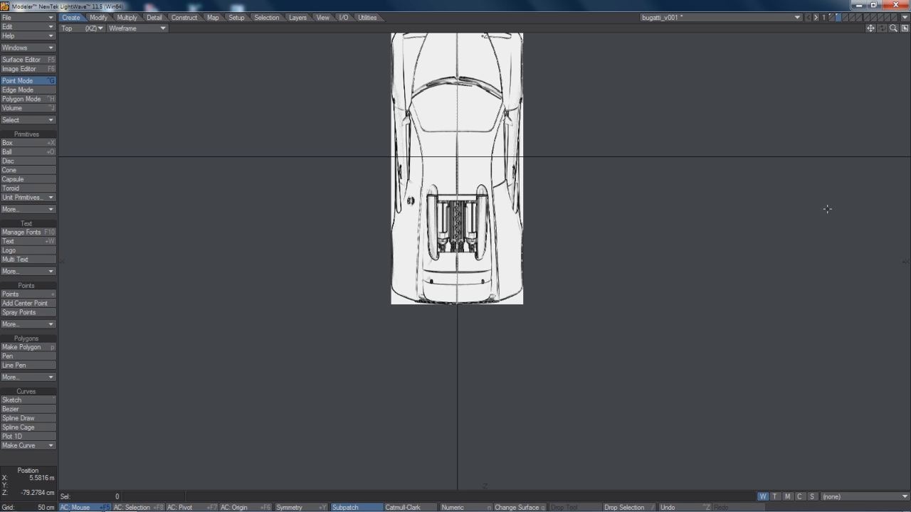
pyautogui.moveTo(757, 227); pyautogui.dragTo(616, 413, button='middle')
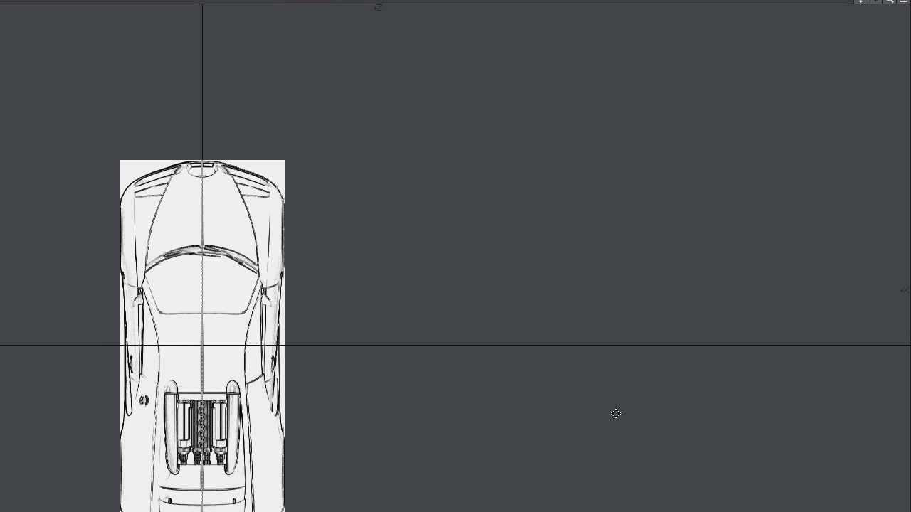
pyautogui.click(905, 2)
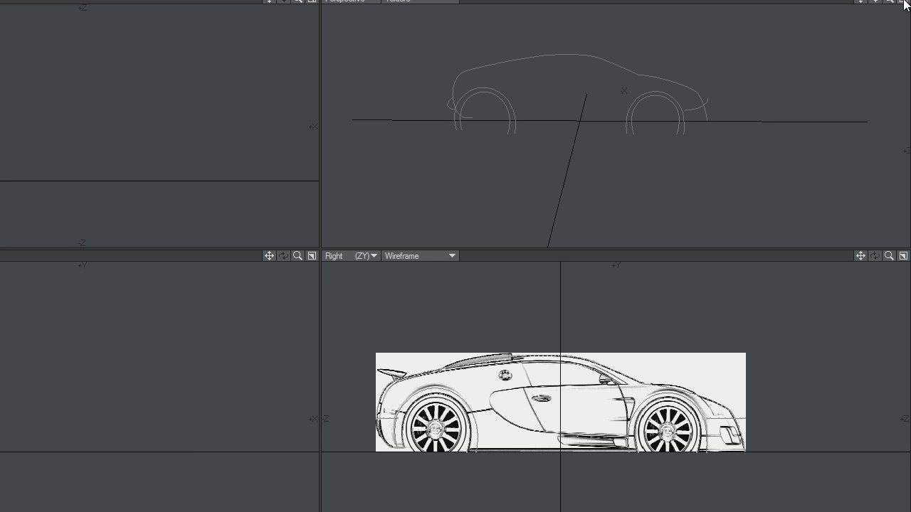
pyautogui.moveTo(875, 2); pyautogui.dragTo(826, 43)
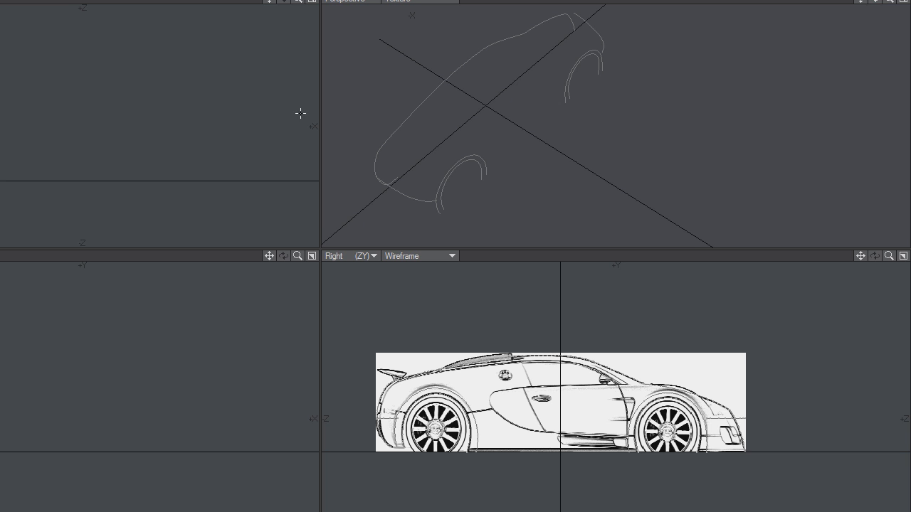
pyautogui.press('space')
pyautogui.press('/')
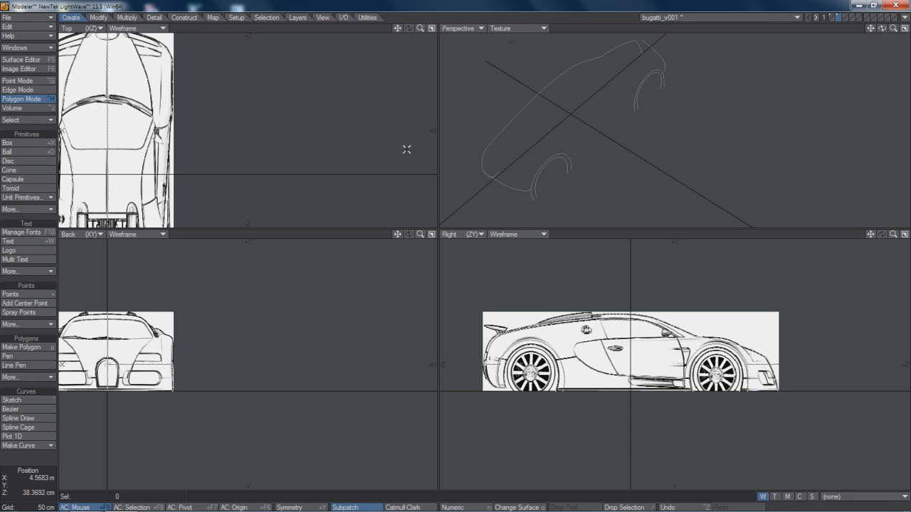
# Step: Draw a nine-point spline in the top view along the +X body side from behind the front wheel to ahead of the rear wheel
pyautogui.click(431, 28)
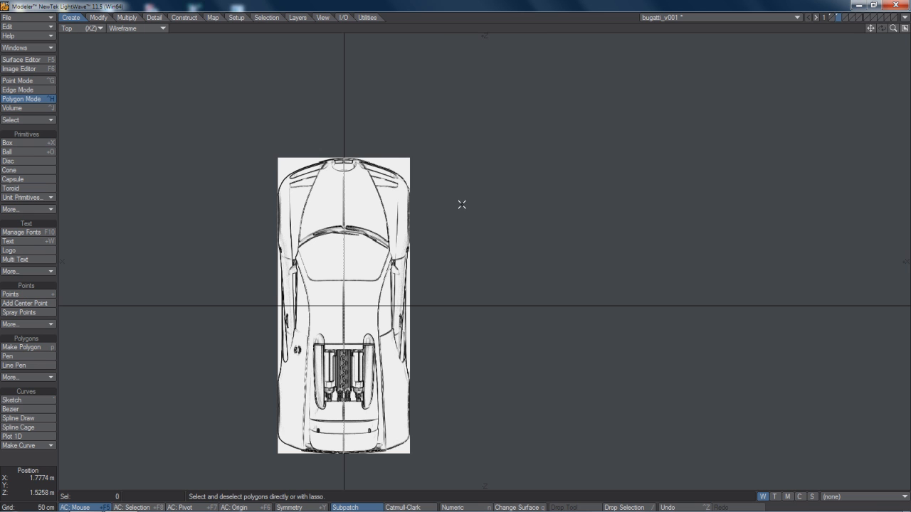
pyautogui.scroll(2, 462, 205)
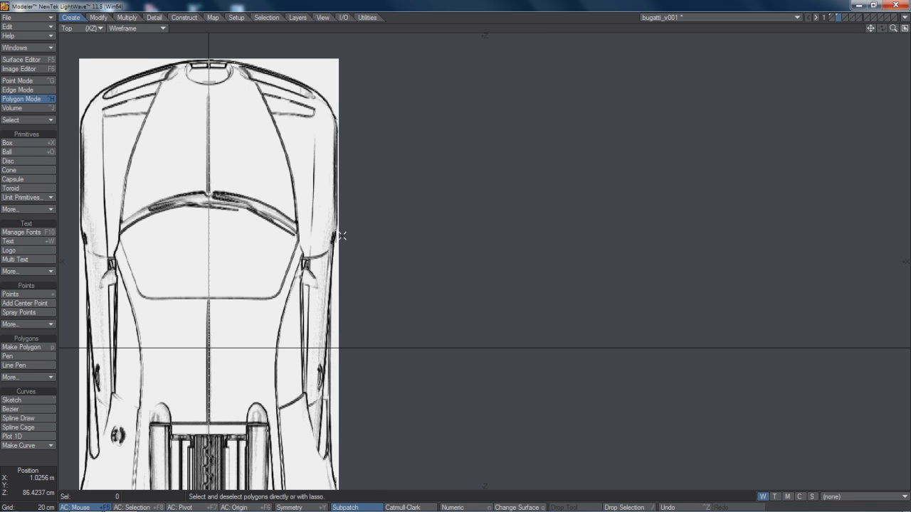
pyautogui.click(40, 418)
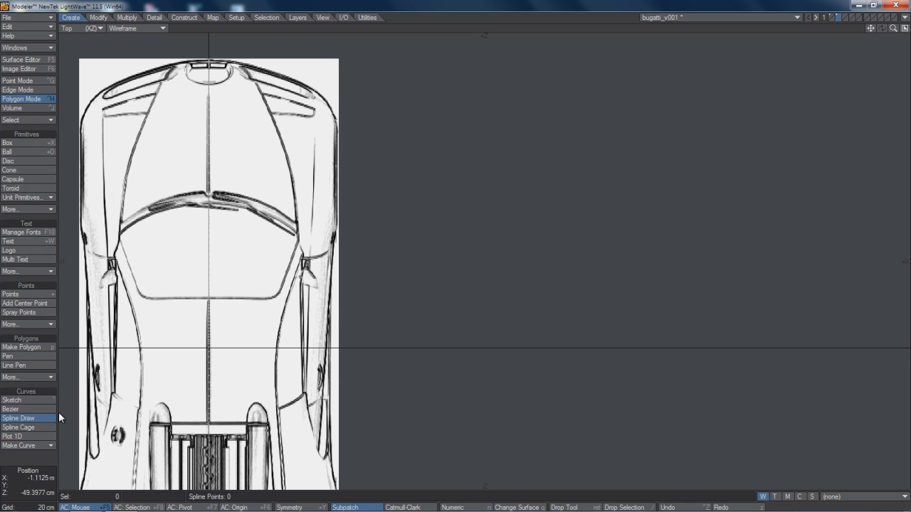
pyautogui.click(335, 232)
pyautogui.click(334, 246)
pyautogui.click(333, 261)
pyautogui.click(331, 295)
pyautogui.click(331, 335)
pyautogui.click(331, 380)
pyautogui.click(331, 411)
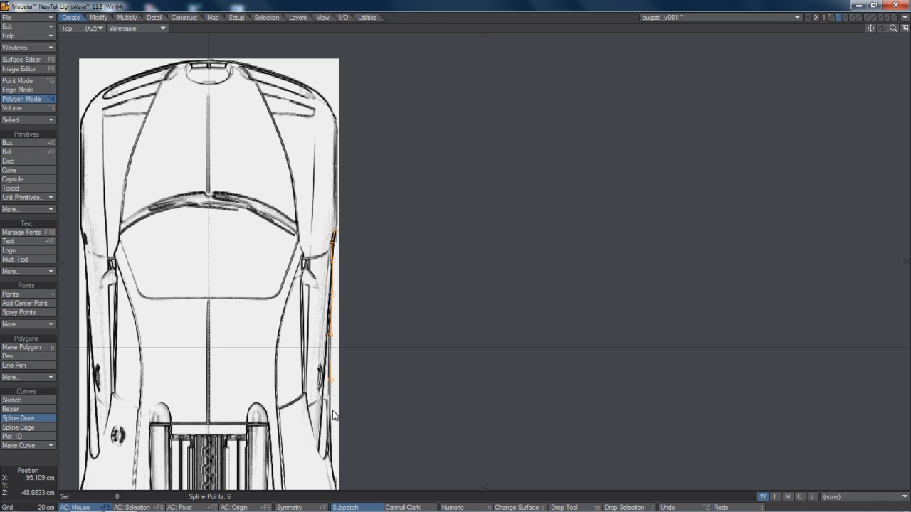
pyautogui.click(332, 450)
pyautogui.click(334, 476)
pyautogui.press('space')
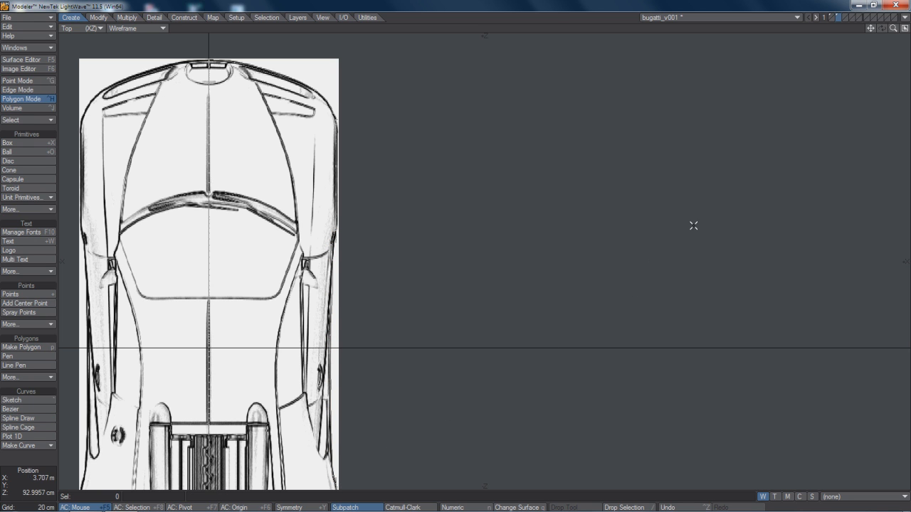
# Step: Select the front bumper spline and the body side spline in the perspective view of the four-view layout
pyautogui.click(904, 29)
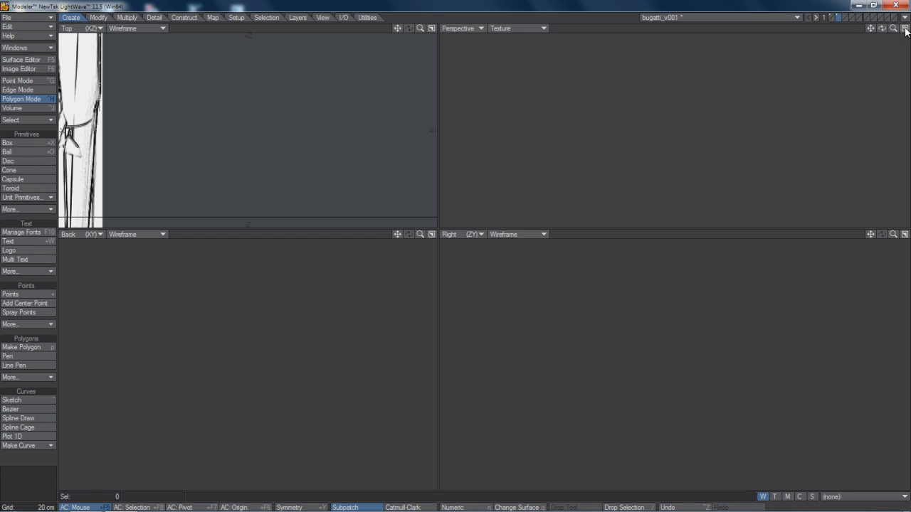
pyautogui.moveTo(882, 29); pyautogui.dragTo(830, 87)
pyautogui.click(803, 130)
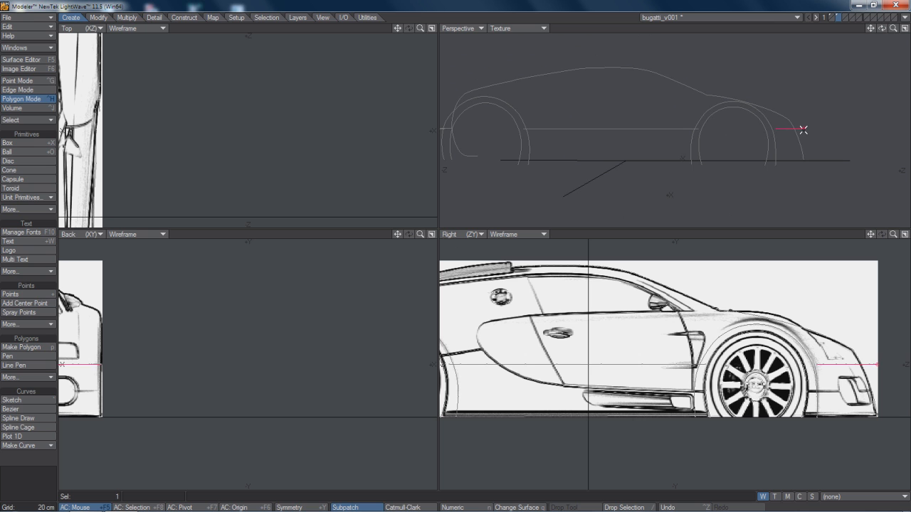
pyautogui.click(665, 128)
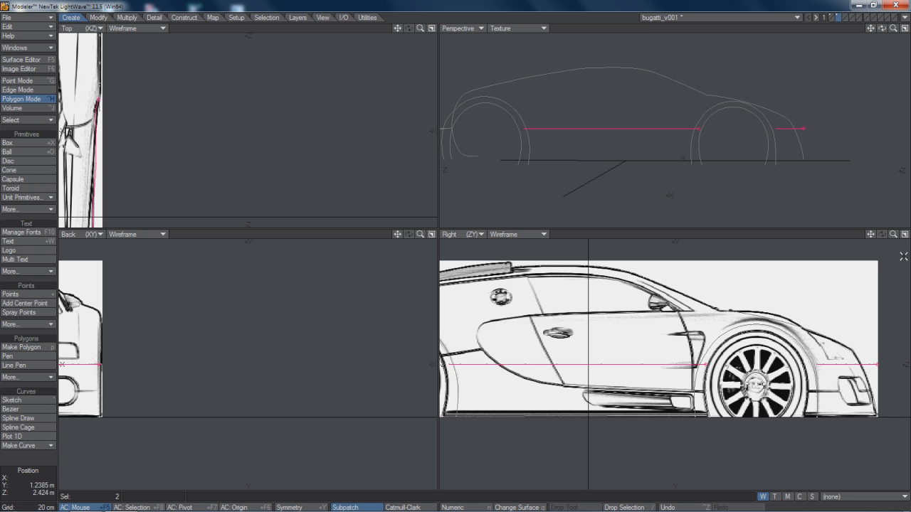
# Step: Move the two selected splines straight down about 40 cm in the side view to the body's lower edge and deselect them
pyautogui.click(904, 235)
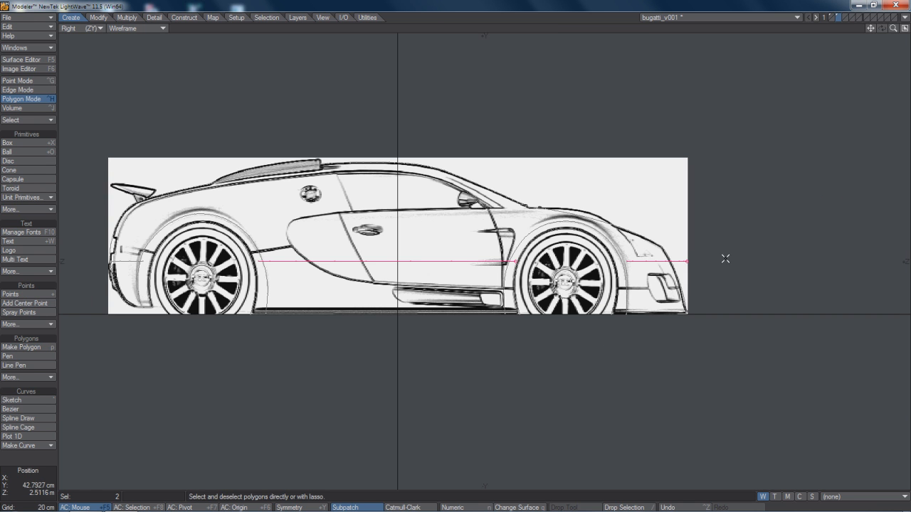
pyautogui.press('t')
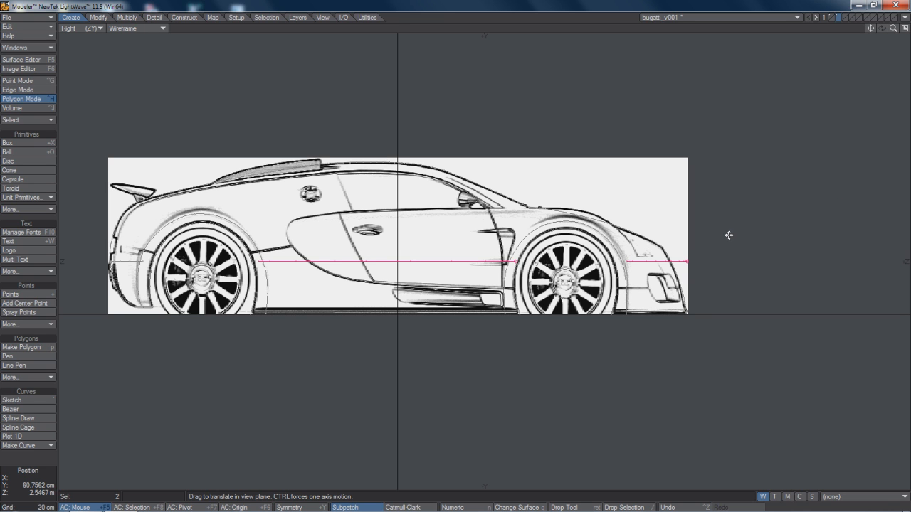
pyautogui.moveTo(729, 235)
pyautogui.mouseDown()
pyautogui.moveTo(736, 244)
pyautogui.moveTo(464, 259)
pyautogui.moveTo(464, 311)
pyautogui.mouseUp()
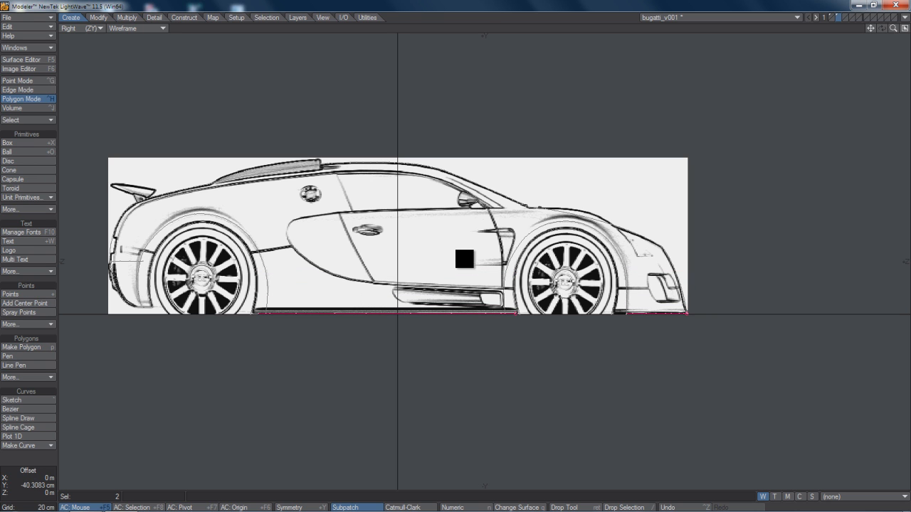
pyautogui.moveTo(464, 259); pyautogui.dragTo(455, 250)
pyautogui.press('space')
pyautogui.click(730, 235)
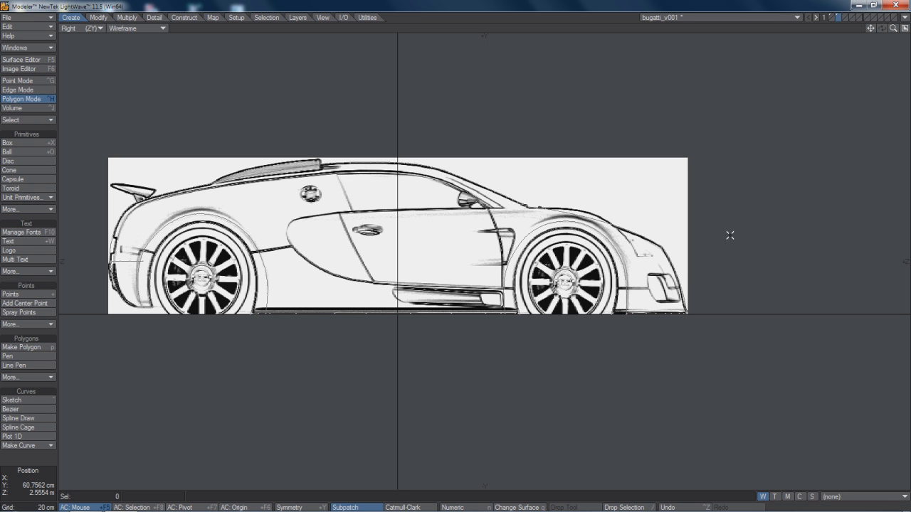
# Step: Create a two-point line polygon in the top view at the car's rear, behind the rear wheel on the +X side
pyautogui.click(905, 28)
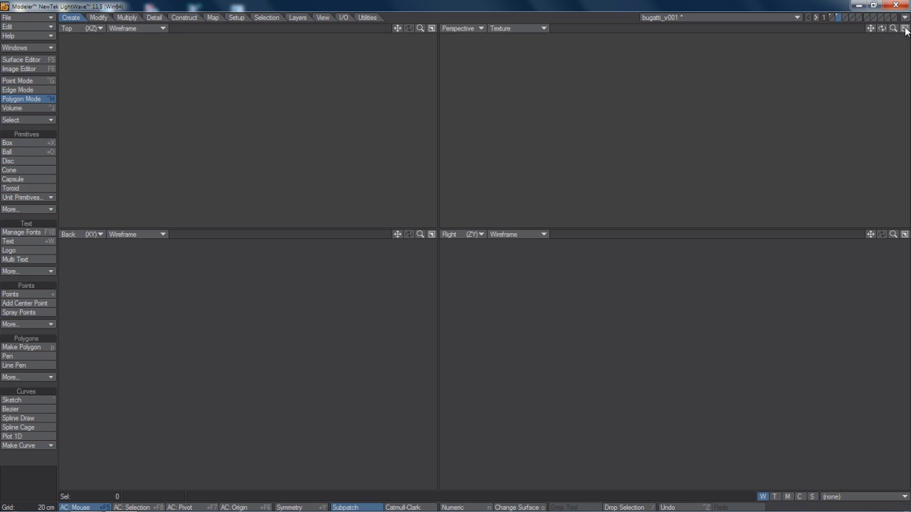
pyautogui.moveTo(881, 28); pyautogui.dragTo(447, 249)
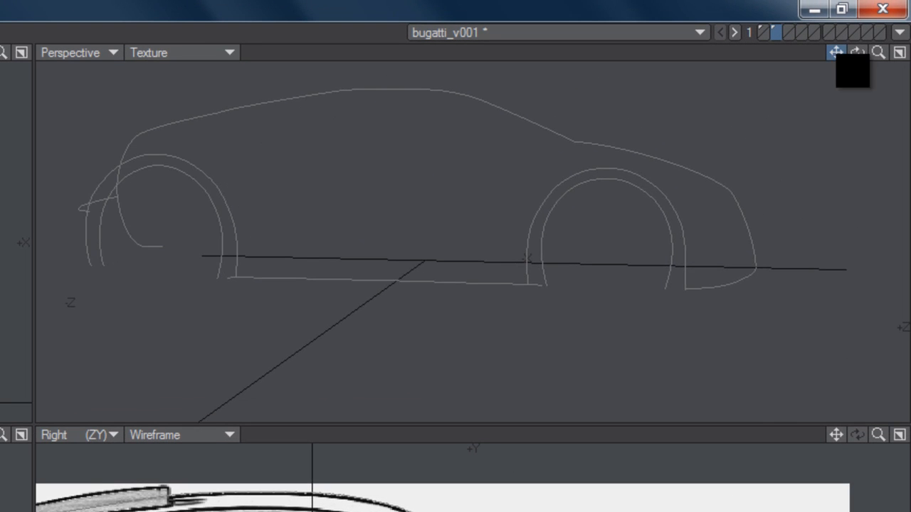
pyautogui.moveTo(836, 54); pyautogui.dragTo(65, 464)
pyautogui.moveTo(836, 53); pyautogui.dragTo(76, 481)
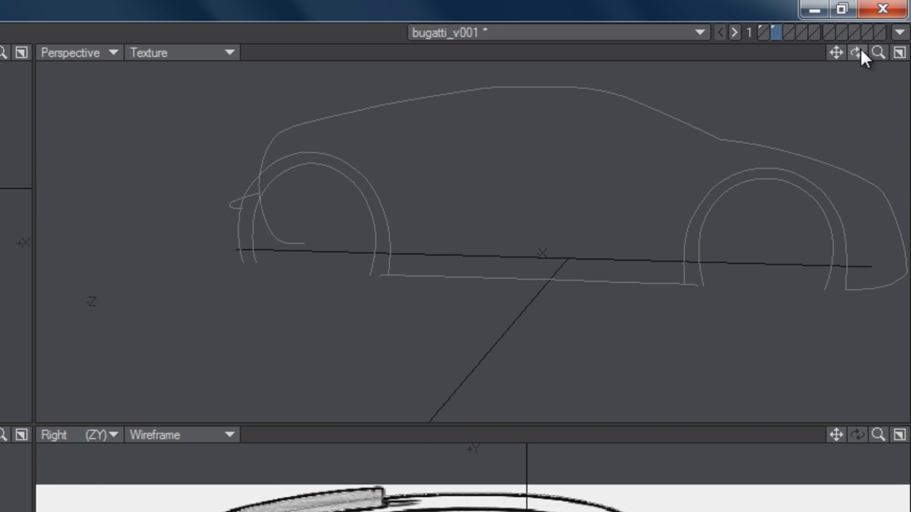
pyautogui.moveTo(837, 51); pyautogui.dragTo(65, 464)
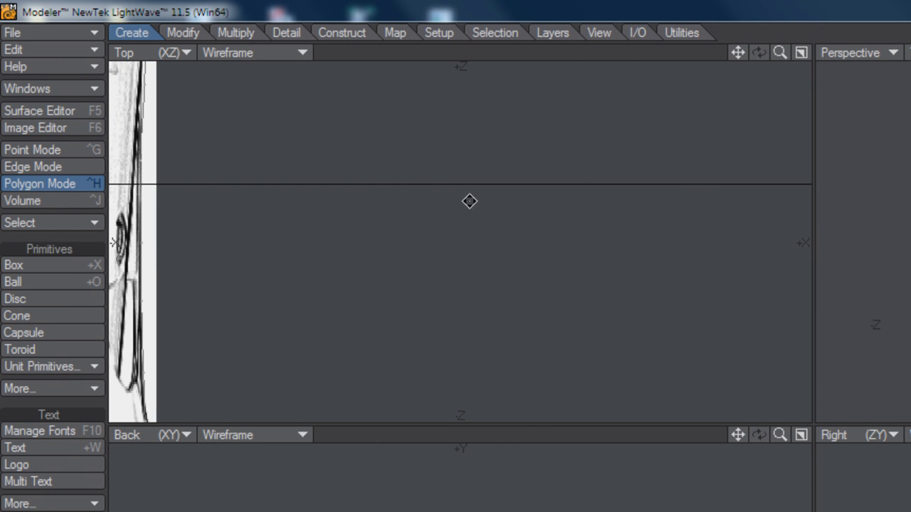
pyautogui.keyDown('alt'); pyautogui.moveTo(342, 264); pyautogui.dragTo(773, 91); pyautogui.keyUp('alt')
pyautogui.keyDown('alt'); pyautogui.moveTo(694, 350); pyautogui.dragTo(697, 157); pyautogui.keyUp('alt')
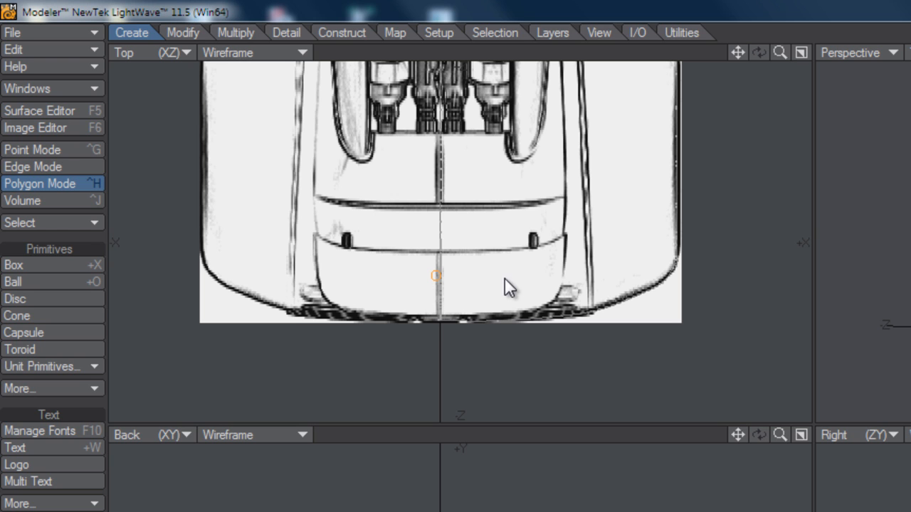
pyautogui.click(676, 258)
pyautogui.press('p')
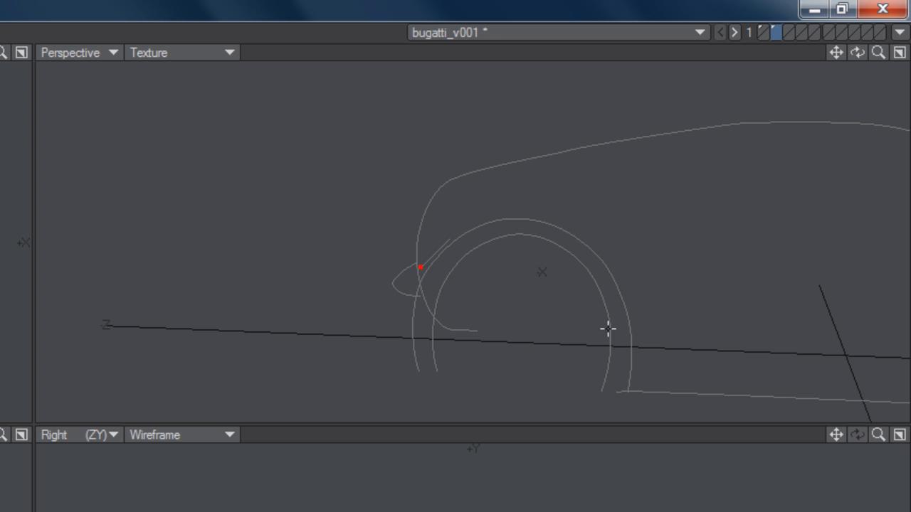
# Step: Weld the line's two ends to the rear end of the inner rear wheel arch and to the lower end of the centre profile
pyautogui.moveTo(856, 52); pyautogui.dragTo(815, 154)
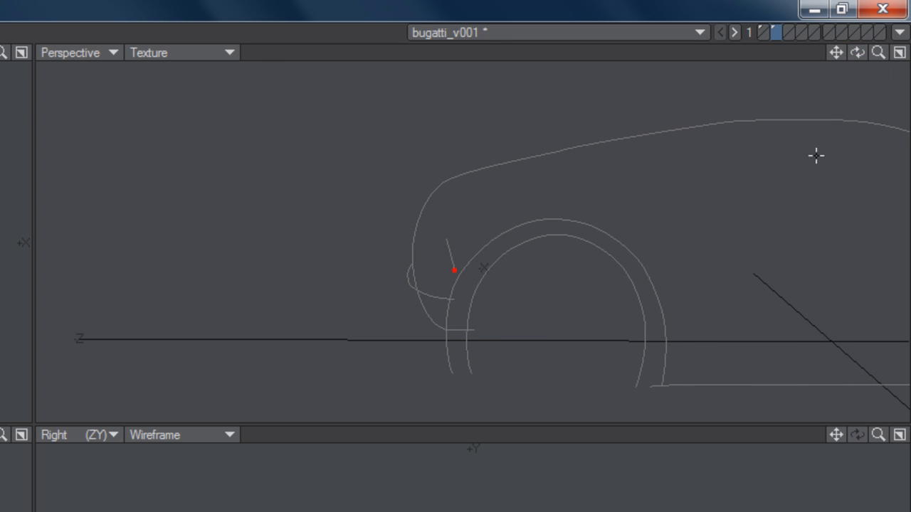
pyautogui.click(472, 372)
pyautogui.hotkey('ctrl', 'w')
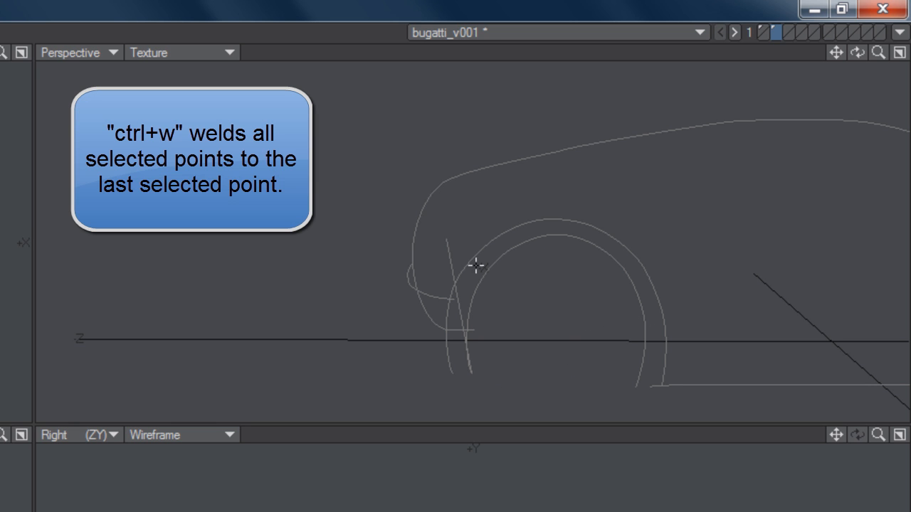
pyautogui.click(446, 239)
pyautogui.moveTo(857, 53); pyautogui.dragTo(819, 64)
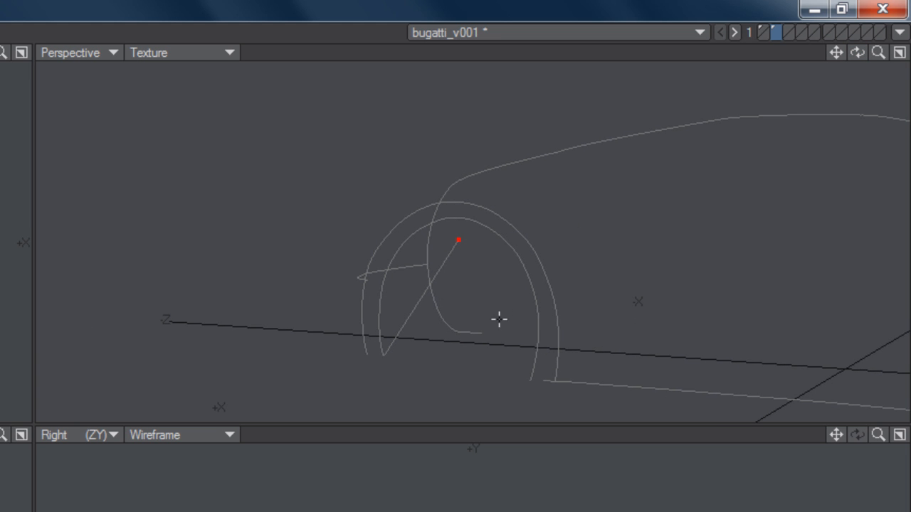
pyautogui.click(478, 333)
pyautogui.hotkey('ctrl', 'w')
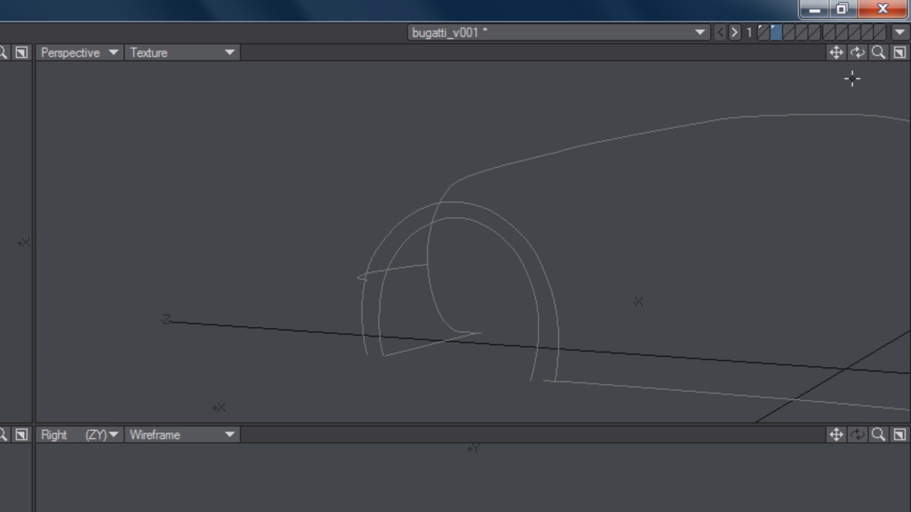
# Step: Duplicate the connector line and place the copy between the outer rear wheel arch's end and the lower centre profile
pyautogui.moveTo(885, 57); pyautogui.dragTo(67, 465)
pyautogui.moveTo(858, 54); pyautogui.dragTo(83, 480)
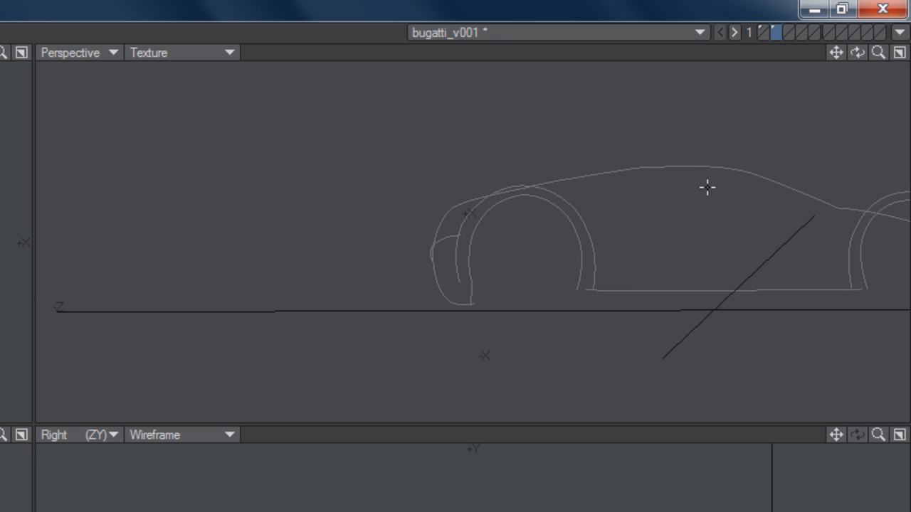
pyautogui.click(473, 296)
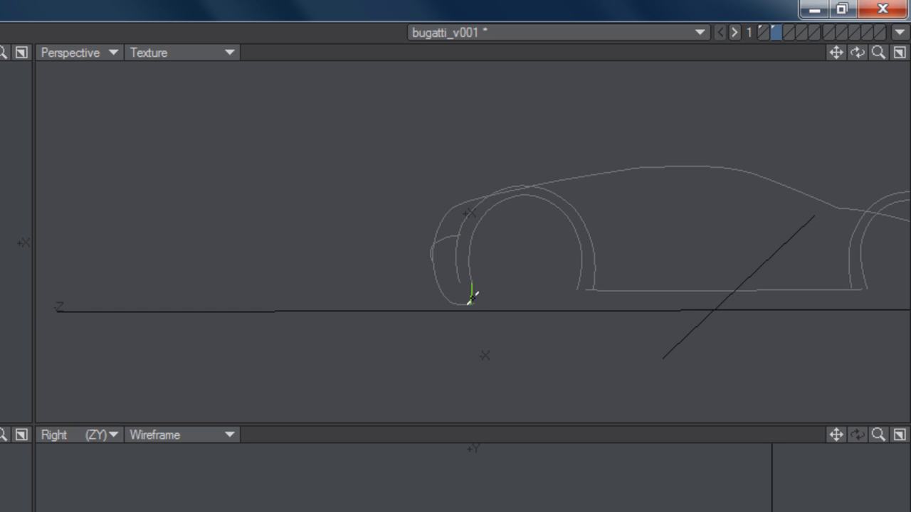
pyautogui.click(475, 296)
pyautogui.moveTo(83, 481); pyautogui.dragTo(66, 465)
pyautogui.click(899, 52)
pyautogui.keyDown('alt'); pyautogui.keyDown('shift'); pyautogui.moveTo(369, 364); pyautogui.dragTo(456, 256); pyautogui.keyUp('shift'); pyautogui.keyUp('alt')
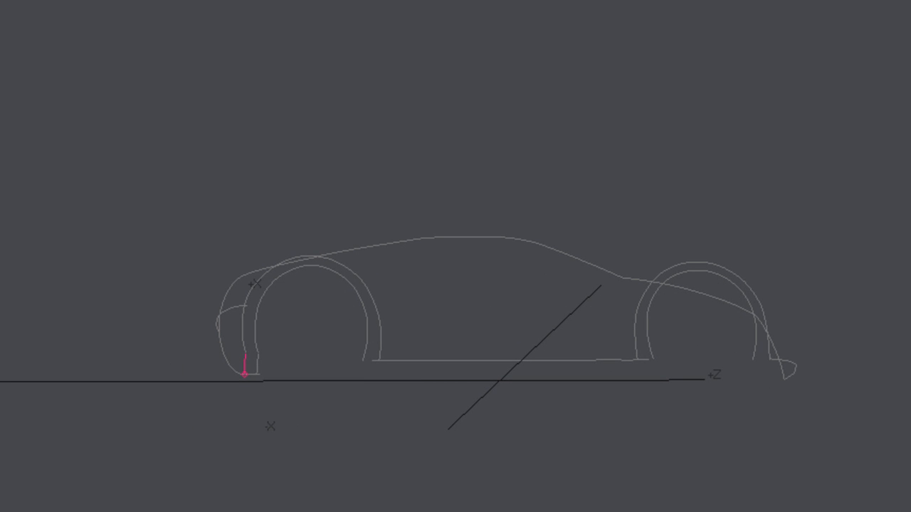
# Step: Weld the copied connector's outer point to the rear lower end of the outer rear wheel arch
pyautogui.moveTo(893, 29)
pyautogui.mouseDown()
pyautogui.moveTo(907, 28)
pyautogui.moveTo(881, 40)
pyautogui.mouseUp()
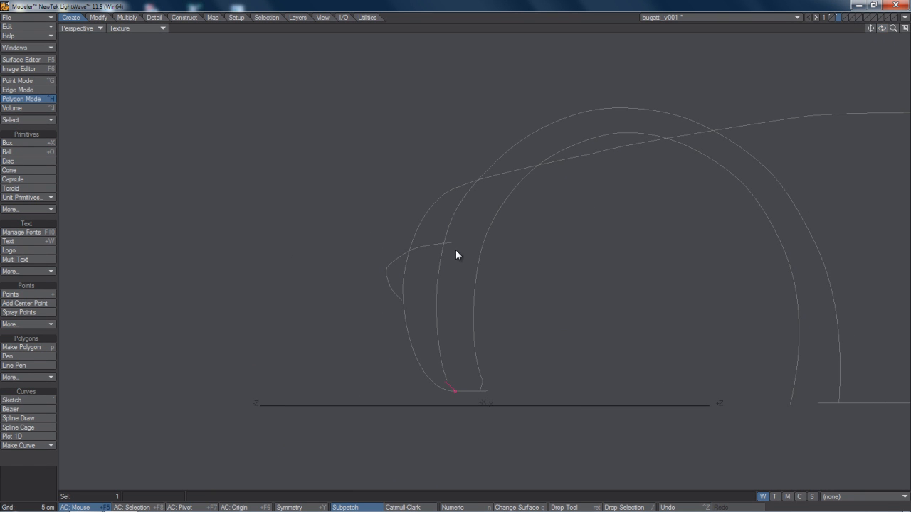
pyautogui.moveTo(641, 268)
pyautogui.keyDown('alt'); pyautogui.mouseDown()
pyautogui.moveTo(598, 235)
pyautogui.moveTo(573, 238)
pyautogui.moveTo(562, 221)
pyautogui.moveTo(571, 203)
pyautogui.moveTo(648, 203)
pyautogui.moveTo(640, 236)
pyautogui.moveTo(633, 234)
pyautogui.moveTo(642, 226)
pyautogui.mouseUp(); pyautogui.keyUp('alt')
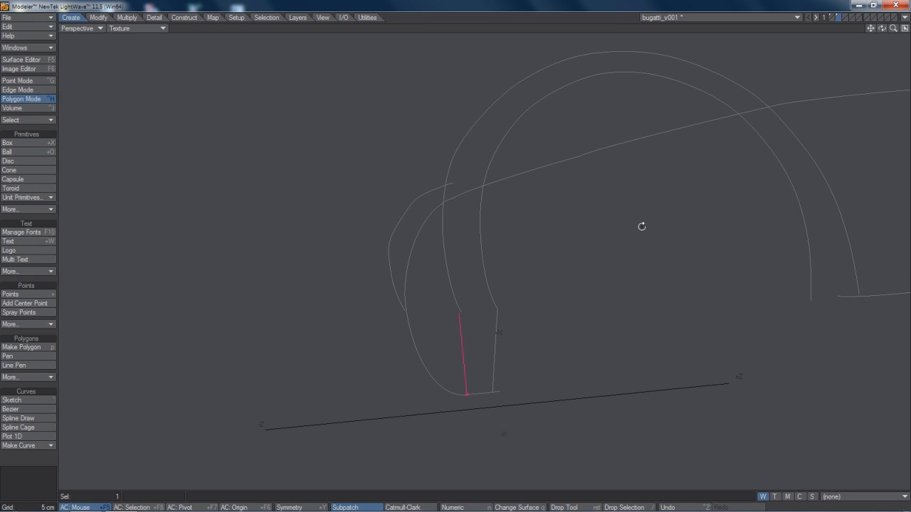
pyautogui.hotkey('ctrl', 'g')
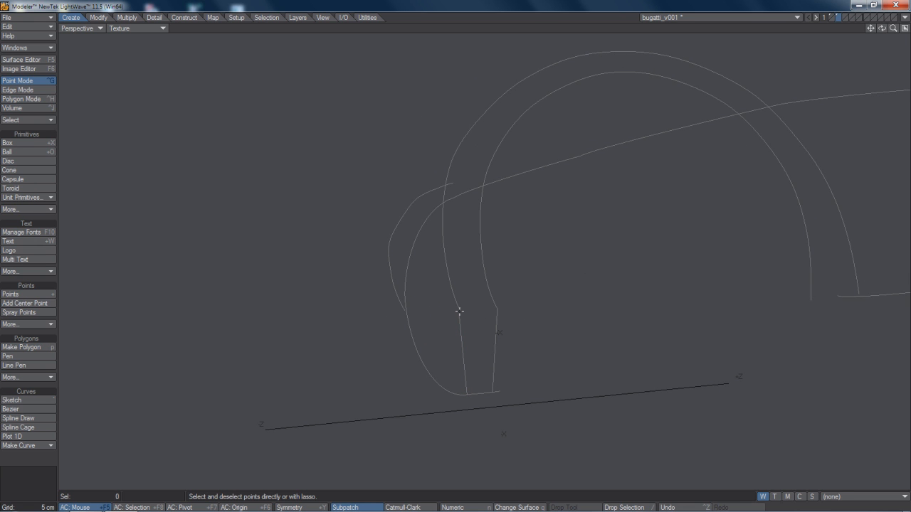
pyautogui.click(459, 313)
pyautogui.hotkey('ctrl', 'w')
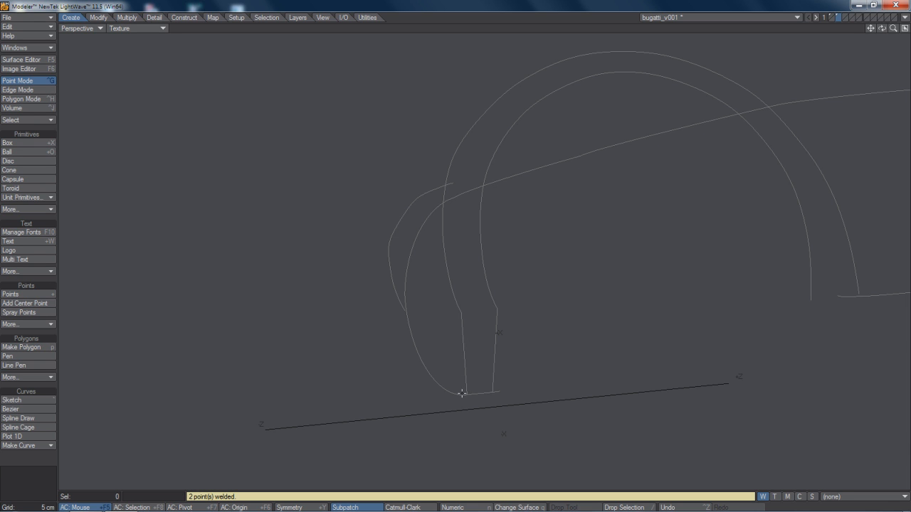
# Step: Weld the copied connector's inner point to the nearby middle point on the lower rear centre profile spline
pyautogui.click(467, 394)
pyautogui.keyDown('alt'); pyautogui.moveTo(698, 294); pyautogui.dragTo(632, 378); pyautogui.keyUp('alt')
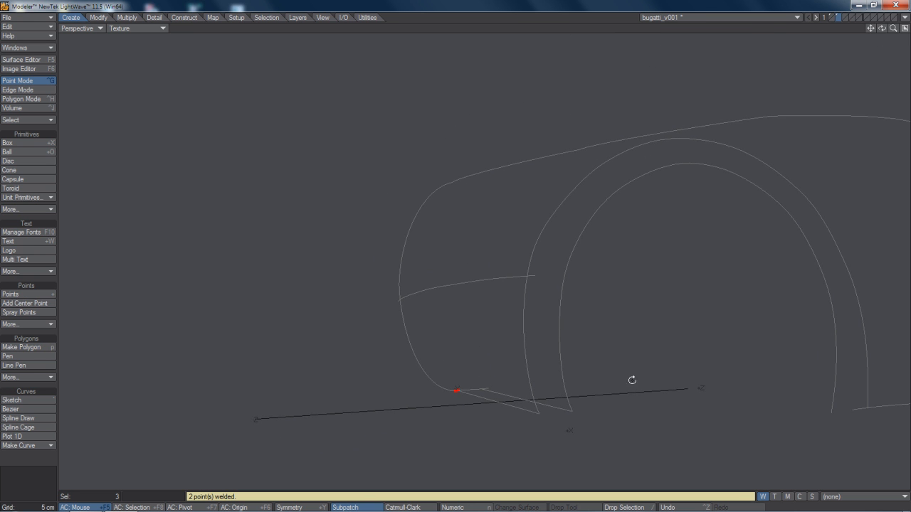
pyautogui.keyDown('alt'); pyautogui.moveTo(536, 420); pyautogui.dragTo(663, 428); pyautogui.keyUp('alt')
pyautogui.keyDown('alt'); pyautogui.moveTo(577, 420); pyautogui.dragTo(539, 421); pyautogui.keyUp('alt')
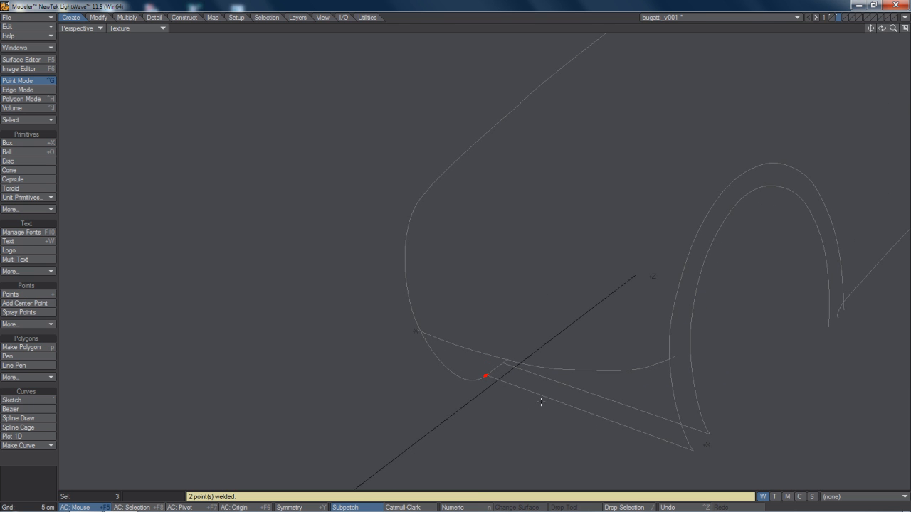
pyautogui.scroll(4, 542, 400)
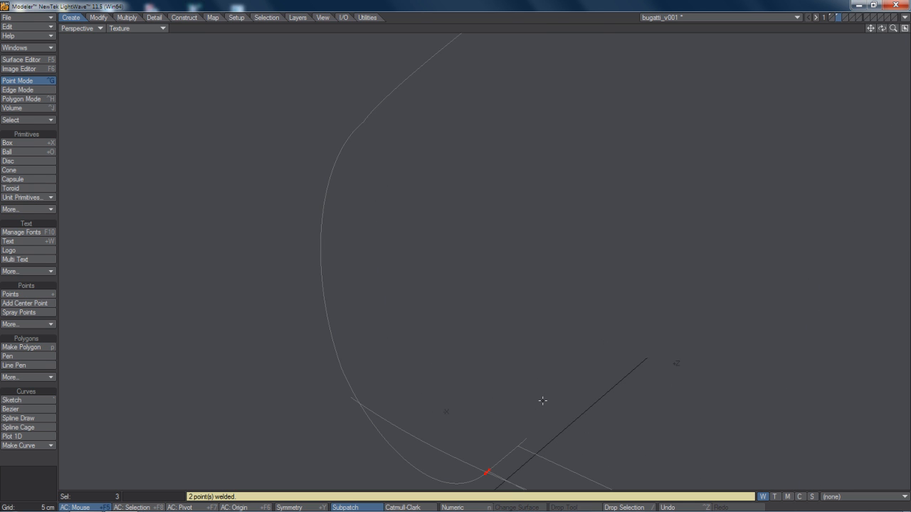
pyautogui.hotkey('shift', 'a')
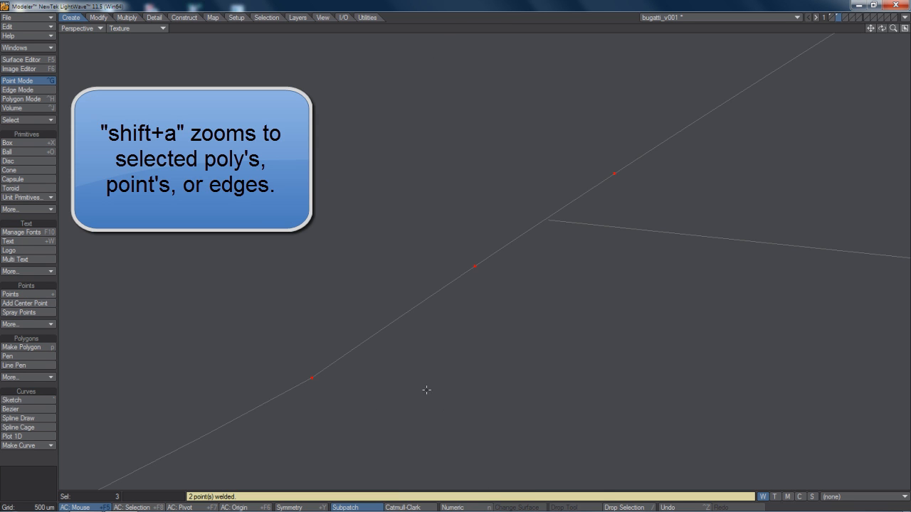
pyautogui.click(313, 379)
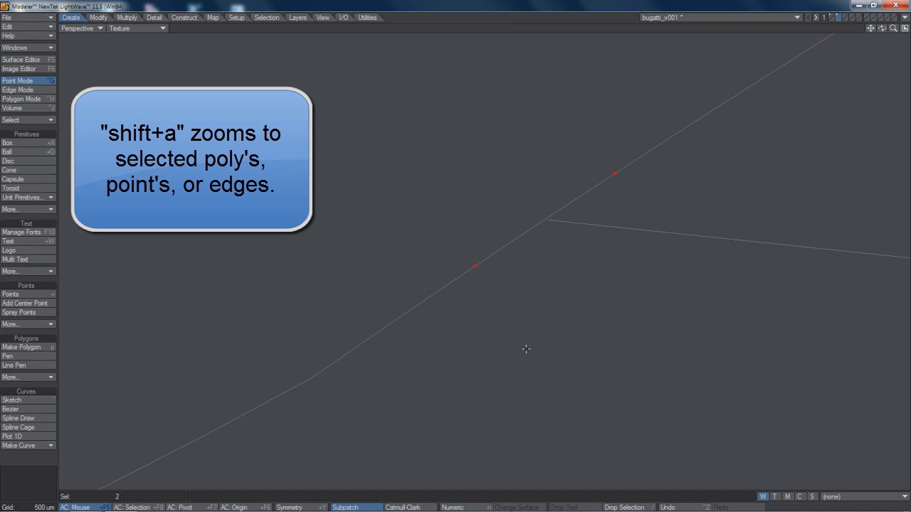
pyautogui.click(608, 174)
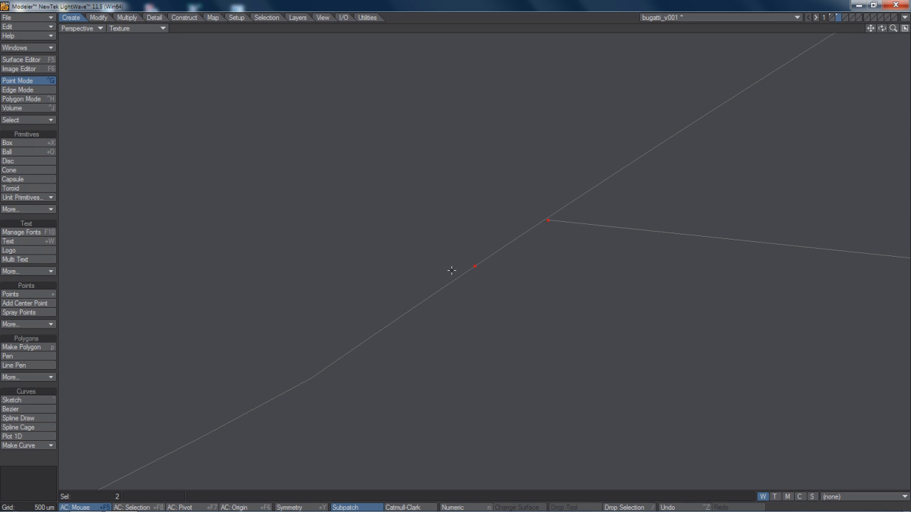
pyautogui.hotkey('ctrl', 'w')
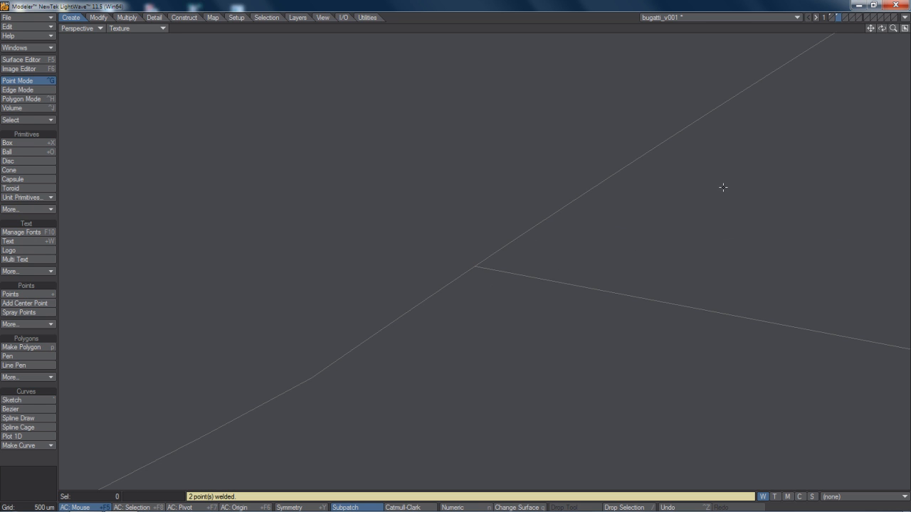
# Step: Remove the surplus end points of the centre profile spline that extend past the inner arch connector
pyautogui.moveTo(892, 33)
pyautogui.mouseDown()
pyautogui.moveTo(472, 264)
pyautogui.moveTo(464, 258)
pyautogui.mouseUp()
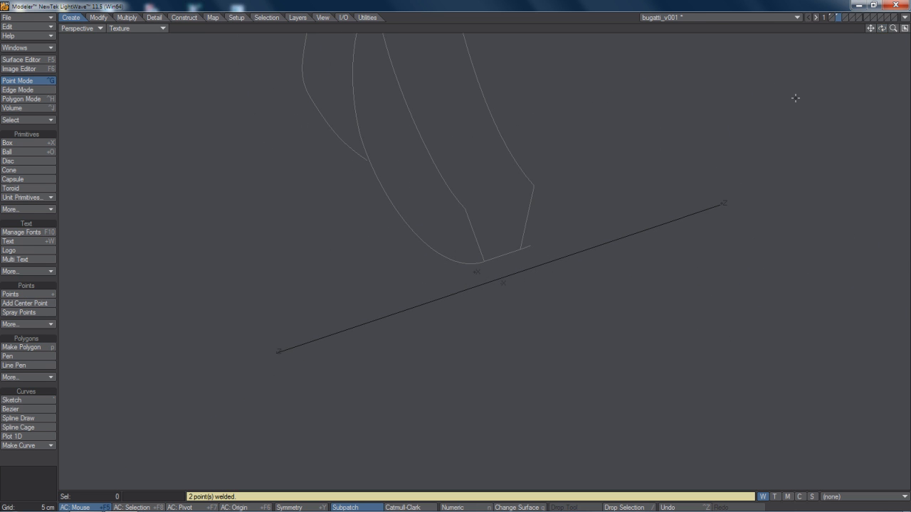
pyautogui.click(530, 247)
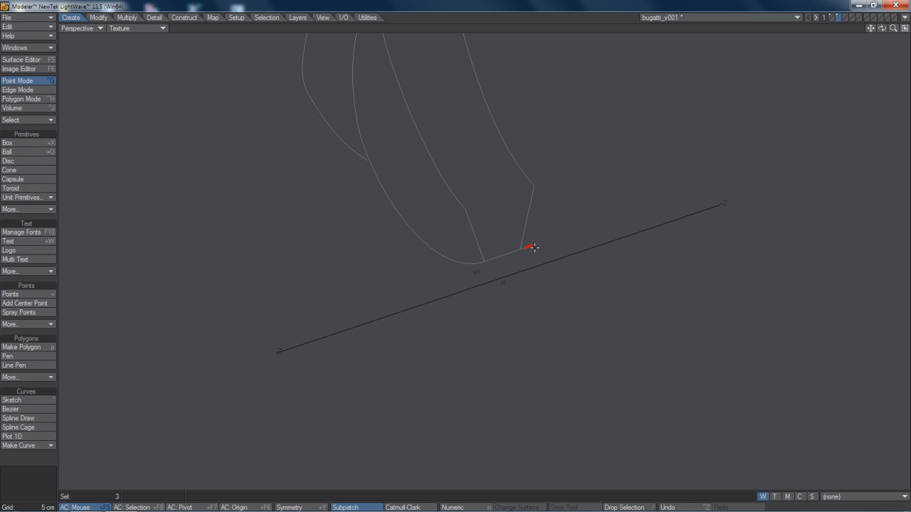
pyautogui.press('/')
# Step: Examine the rear connectors and the whole car outline in the perspective view from several angles
pyautogui.moveTo(894, 31); pyautogui.dragTo(812, 88)
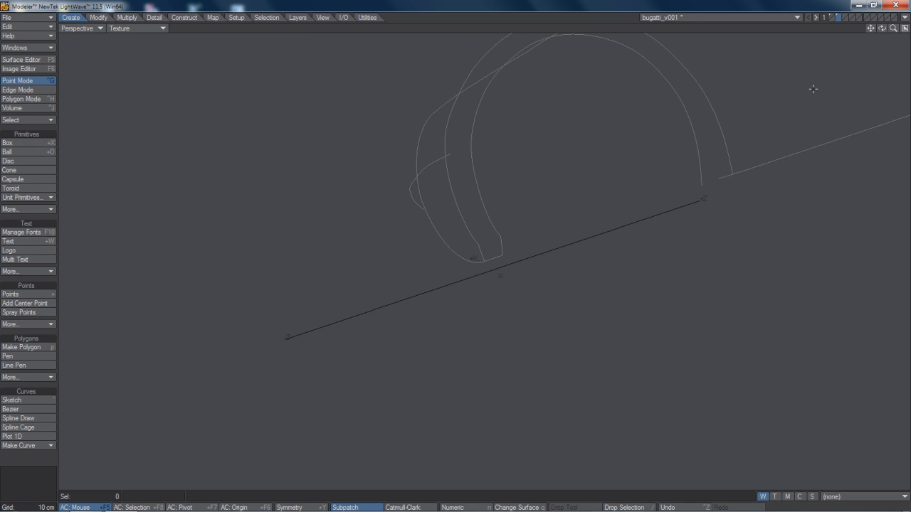
pyautogui.keyDown('alt'); pyautogui.moveTo(590, 323); pyautogui.dragTo(622, 361); pyautogui.keyUp('alt')
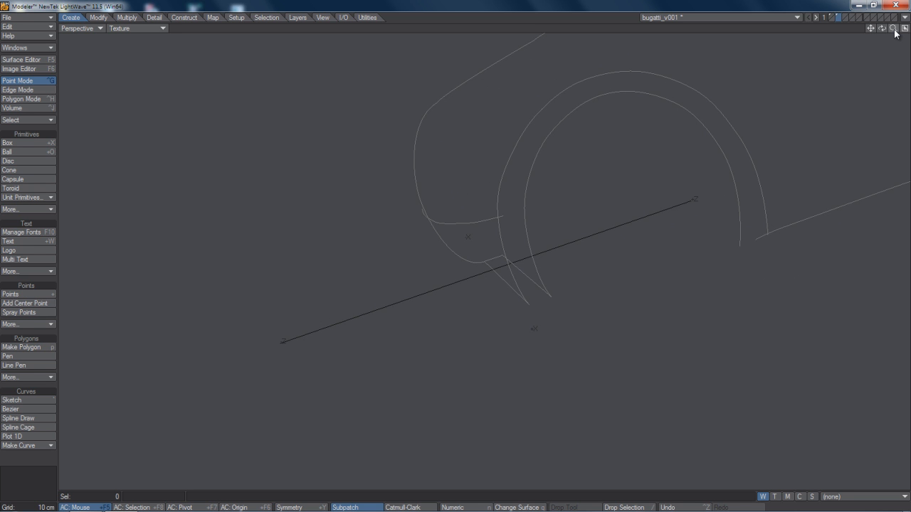
pyautogui.moveTo(895, 31); pyautogui.dragTo(893, 30)
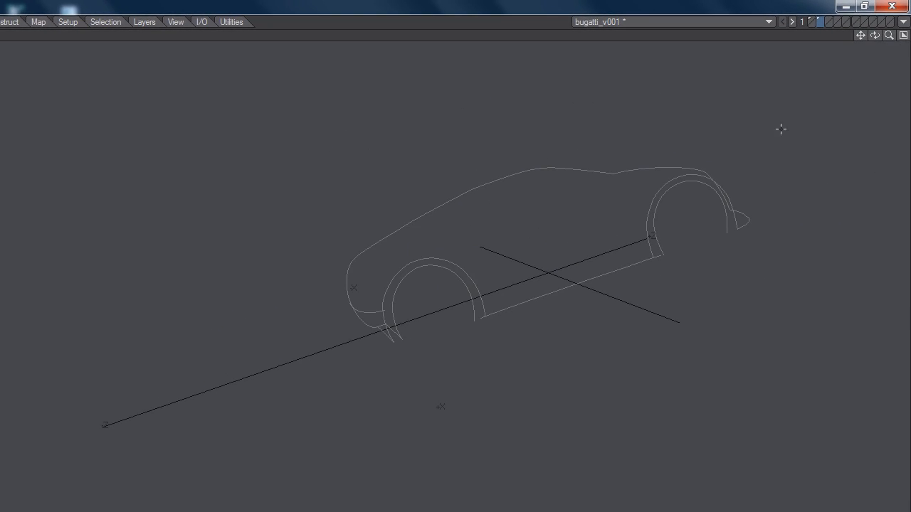
pyautogui.keyDown('alt'); pyautogui.moveTo(561, 425); pyautogui.dragTo(526, 415); pyautogui.keyUp('alt')
pyautogui.keyDown('alt'); pyautogui.moveTo(771, 358); pyautogui.dragTo(798, 459); pyautogui.keyUp('alt')
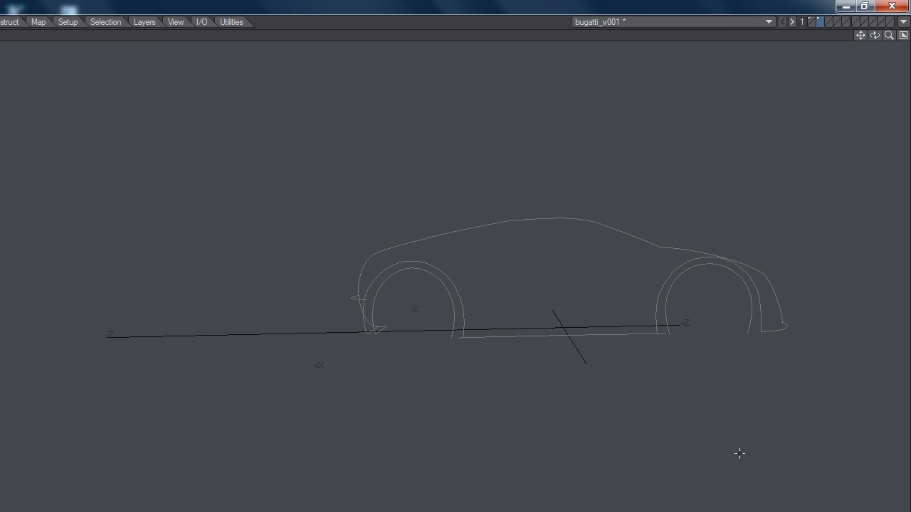
pyautogui.keyDown('alt'); pyautogui.moveTo(701, 452); pyautogui.dragTo(683, 445); pyautogui.keyUp('alt')
# Step: Return to the four-view layout with the whole outline in view and save the object as a new incremental version
pyautogui.click(903, 35)
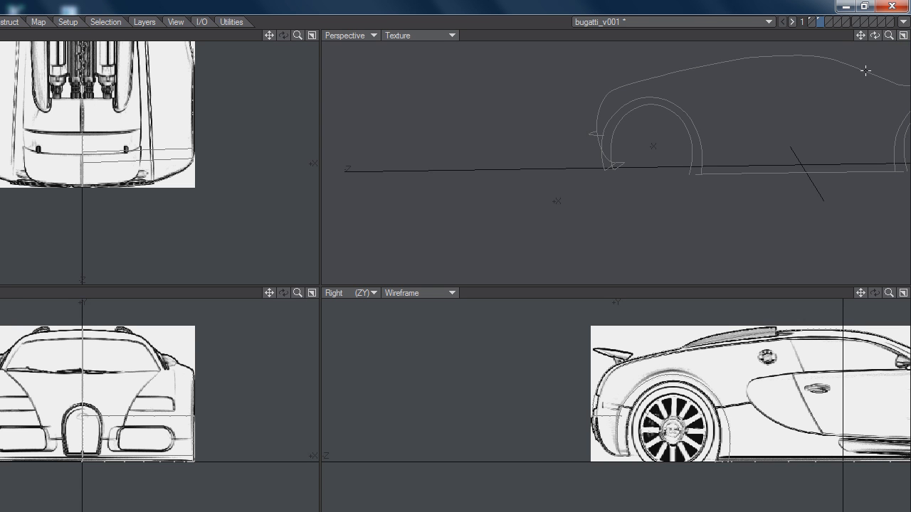
pyautogui.moveTo(860, 35); pyautogui.dragTo(653, 84)
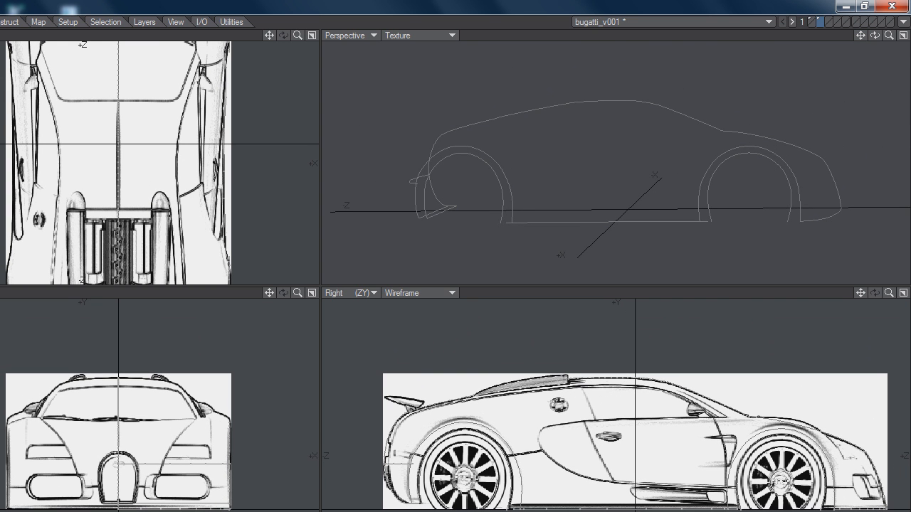
pyautogui.click(36, 22)
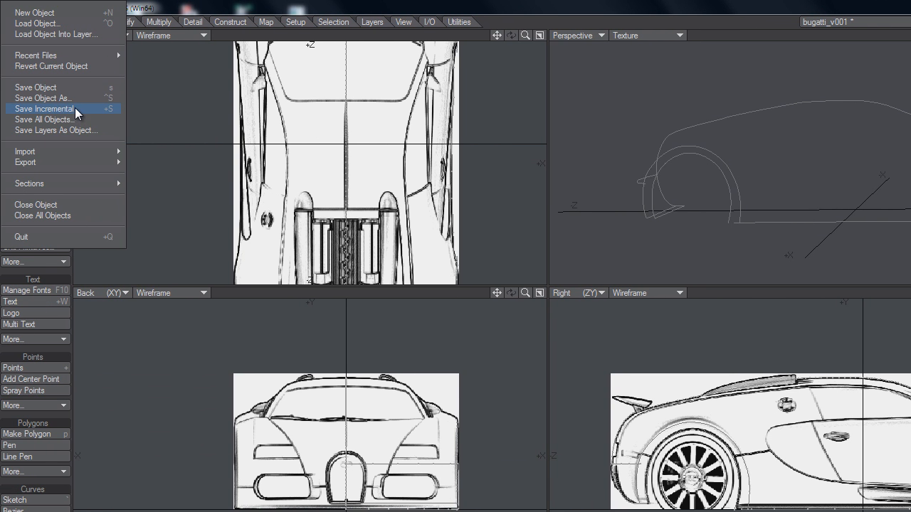
pyautogui.click(74, 107)
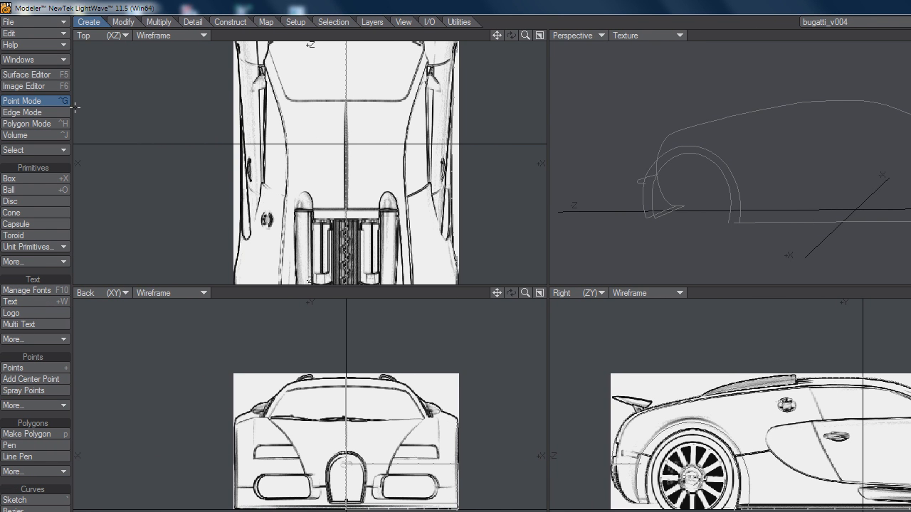